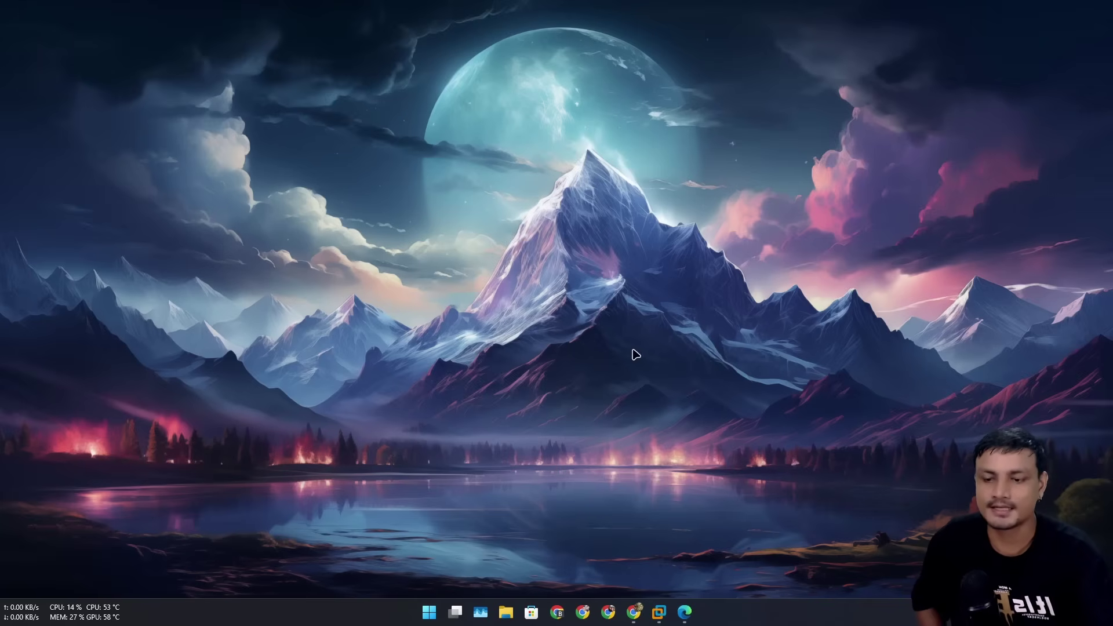
Step: Bring up the Windows Insider blog's 25H2 Release Preview post and scroll through it
left_click(633, 612)
scroll(628, 289, "up", 10)
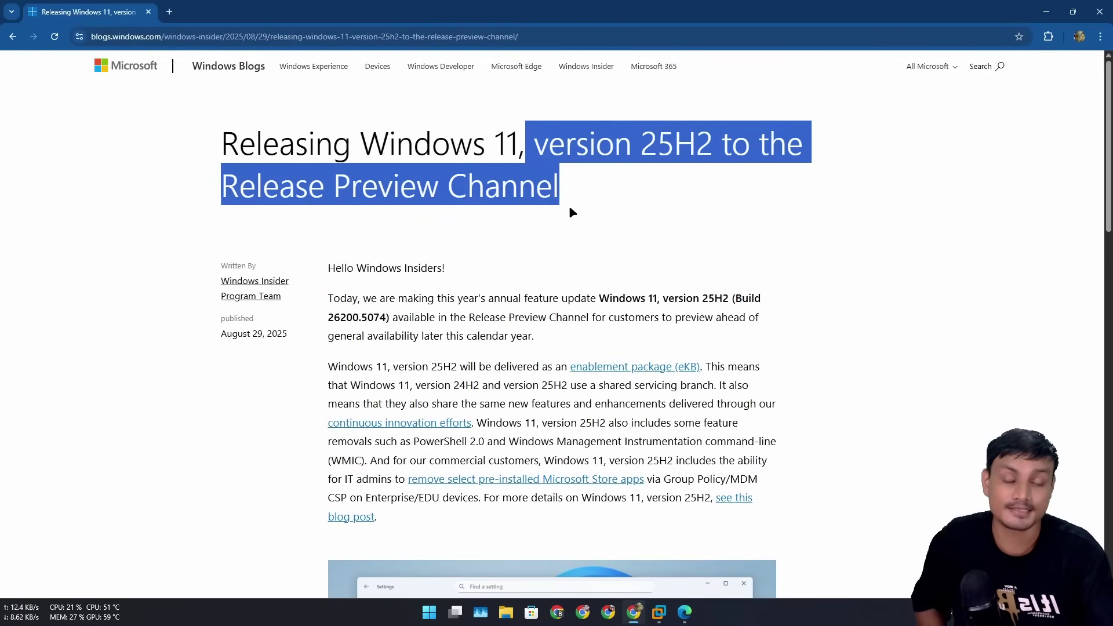
scroll(545, 221, "down", 1)
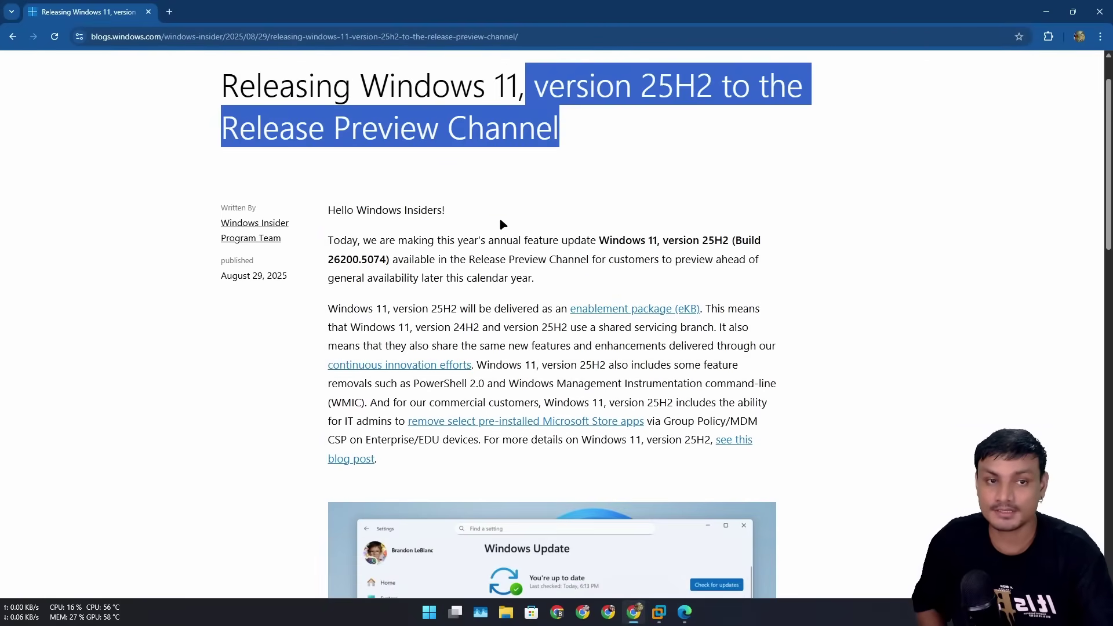
scroll(481, 234, "down", 7)
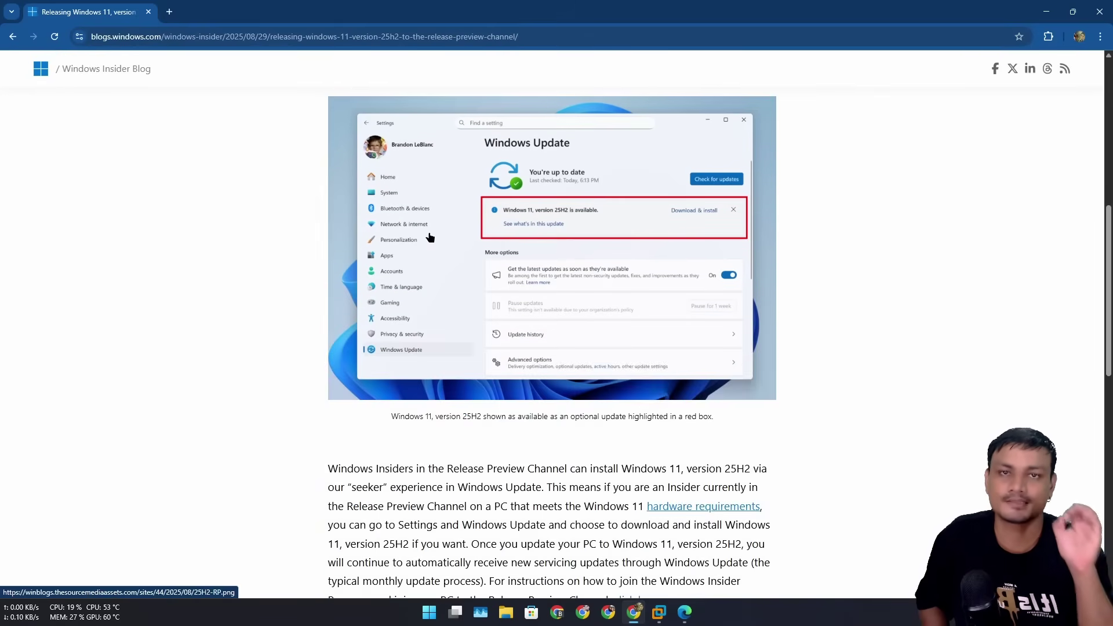
scroll(429, 238, "down", 12)
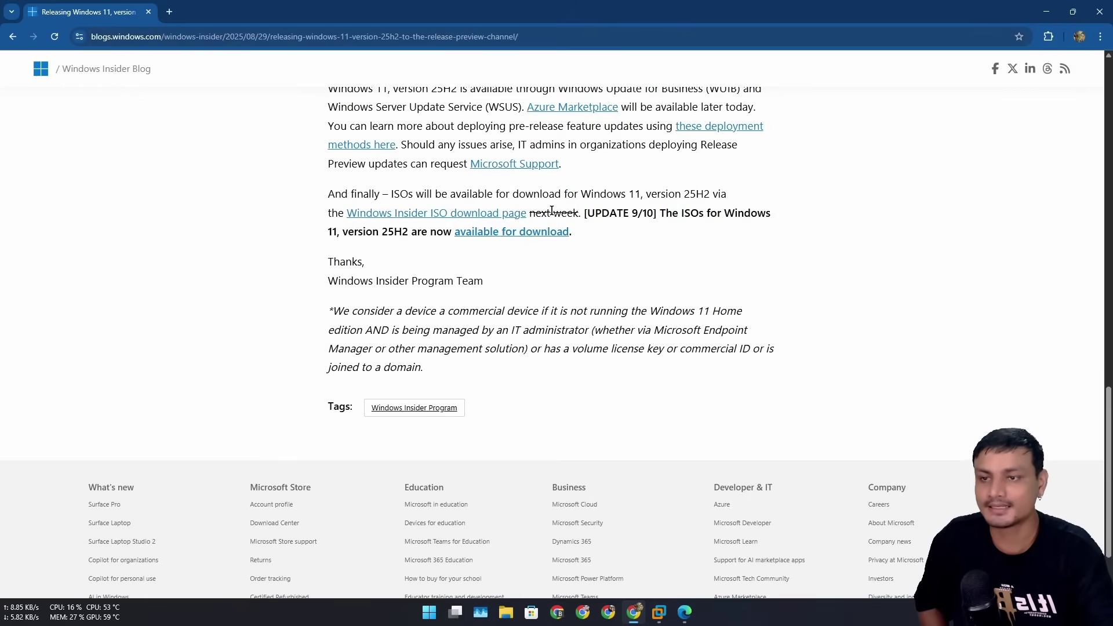
Step: Highlight the note that 25H2 ISOs are available and switch to the Insider Preview Downloads page
left_click_drag(535, 213, 634, 249)
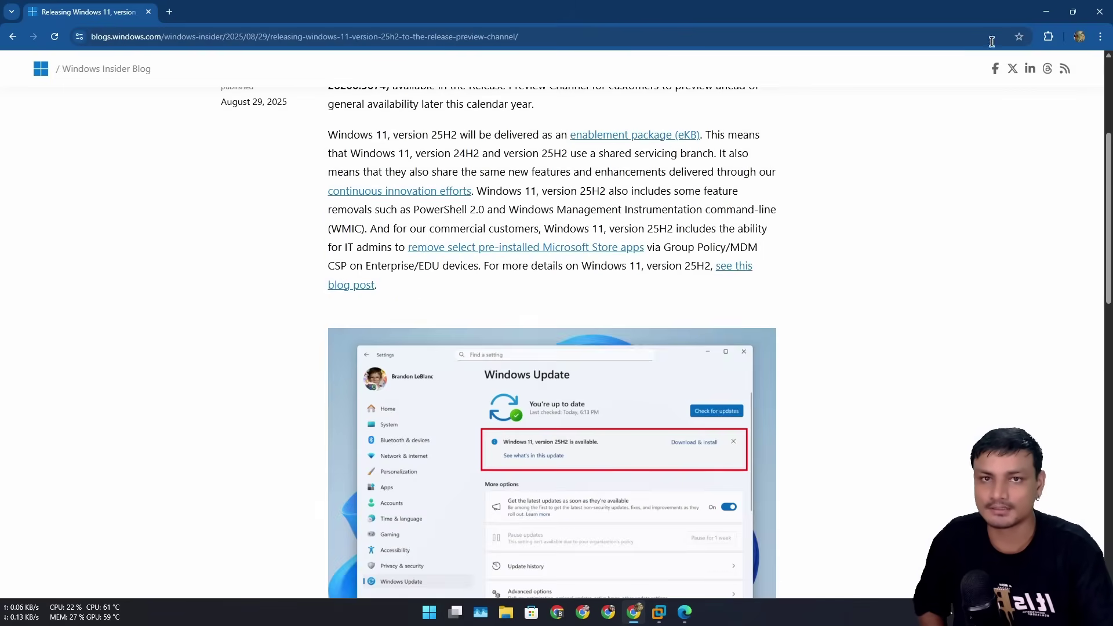
left_click(1050, 19)
left_click(684, 612)
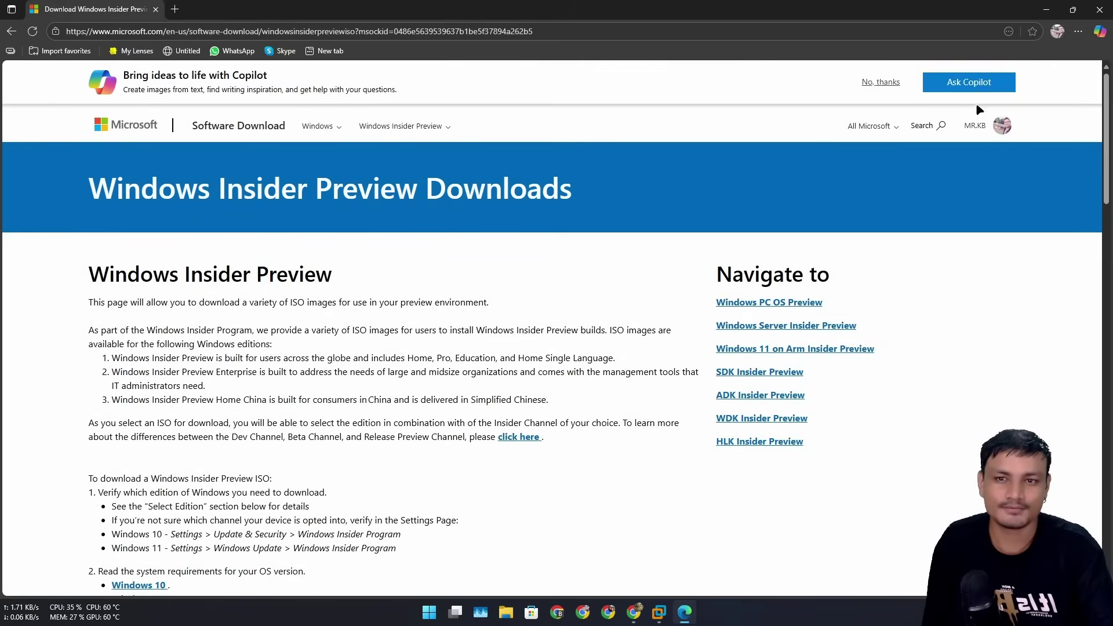
Step: Scroll down the Downloads page past the install instructions to the Select edition section
scroll(855, 234, "down", 5)
scroll(854, 234, "up", 5)
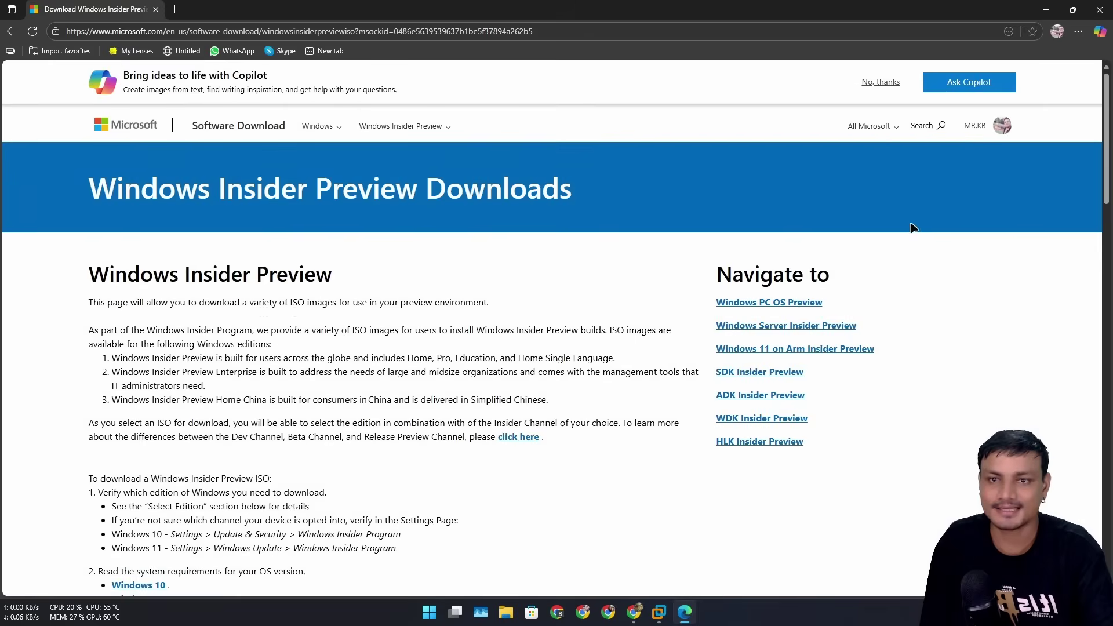
scroll(584, 316, "down", 6)
scroll(547, 267, "up", 2)
scroll(483, 175, "down", 4)
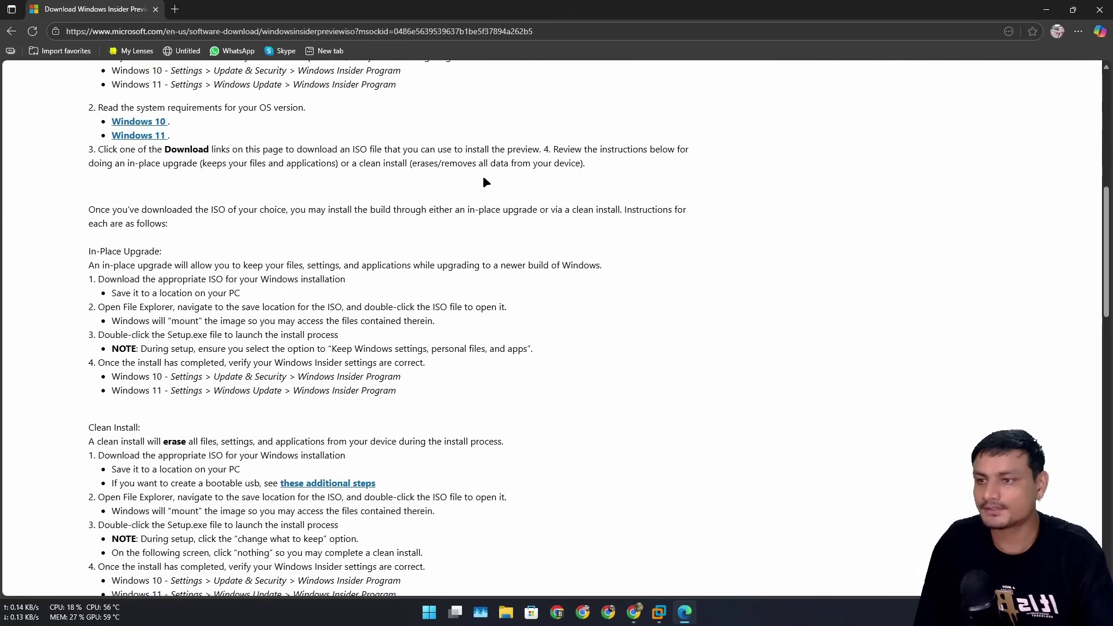
scroll(464, 222, "down", 4)
scroll(464, 232, "down", 8)
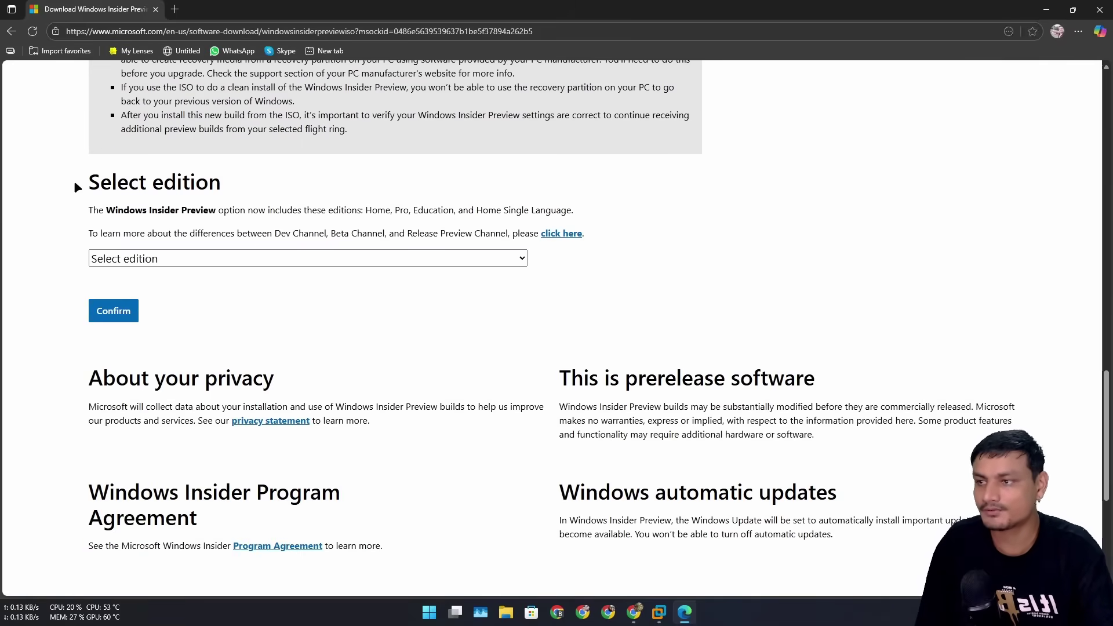
Step: Choose Windows 11 Release Preview Channel Build 26200 as the edition and confirm it
left_click_drag(76, 185, 237, 180)
left_click(241, 290)
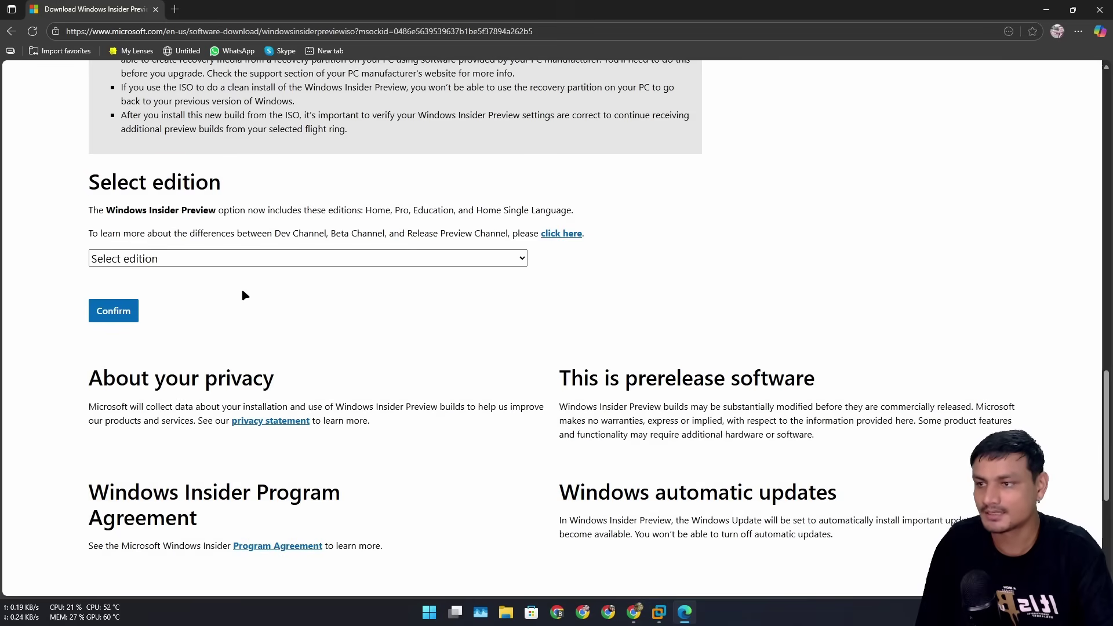
left_click(200, 259)
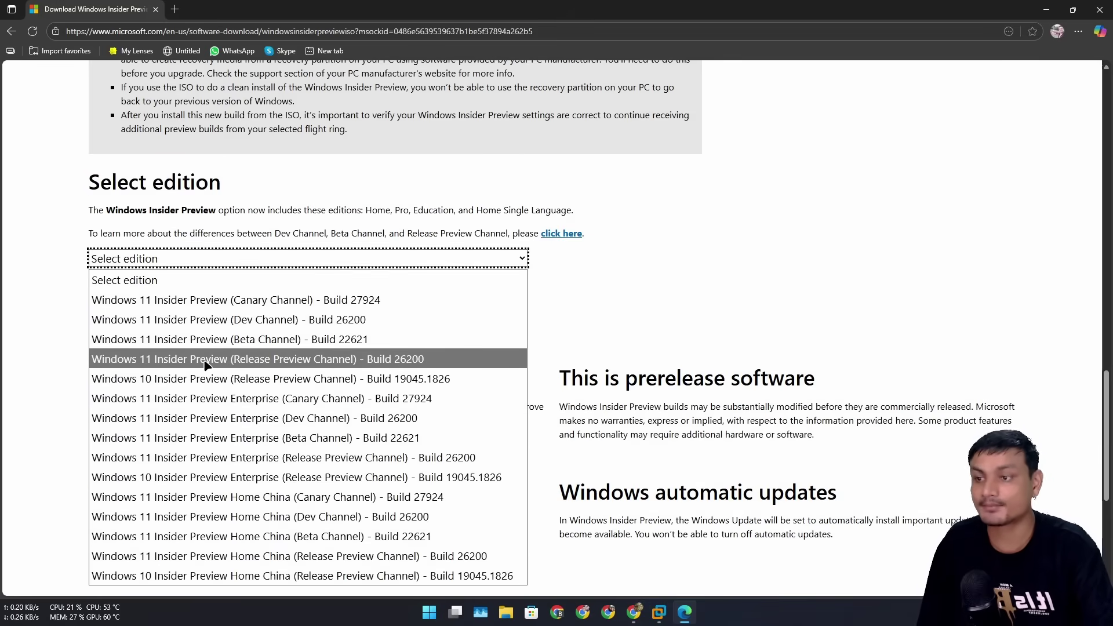
left_click(417, 361)
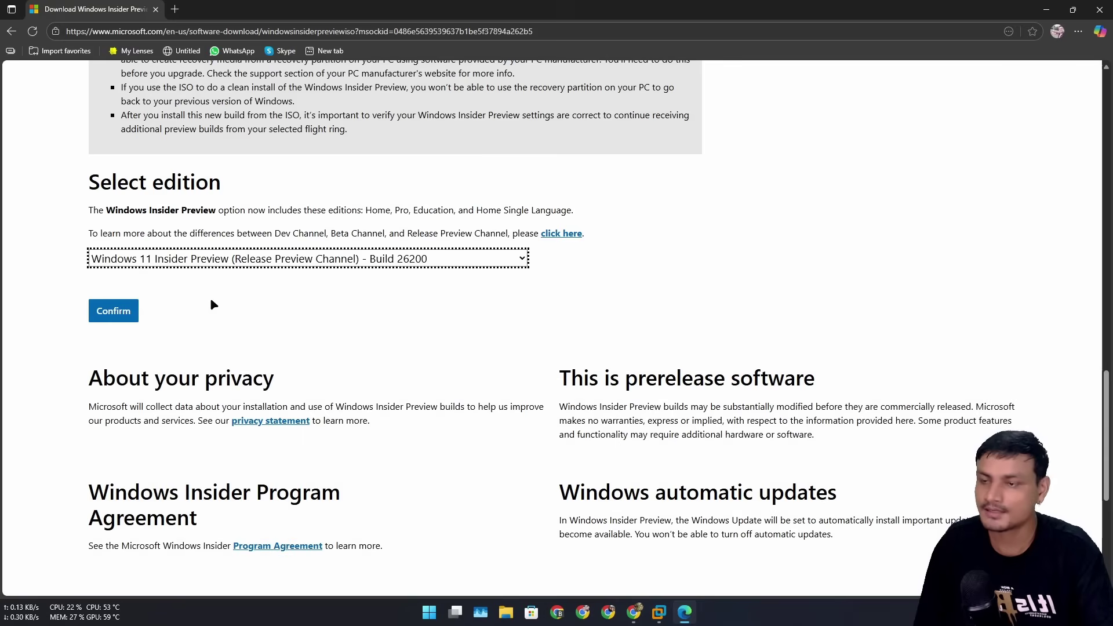
left_click(114, 310)
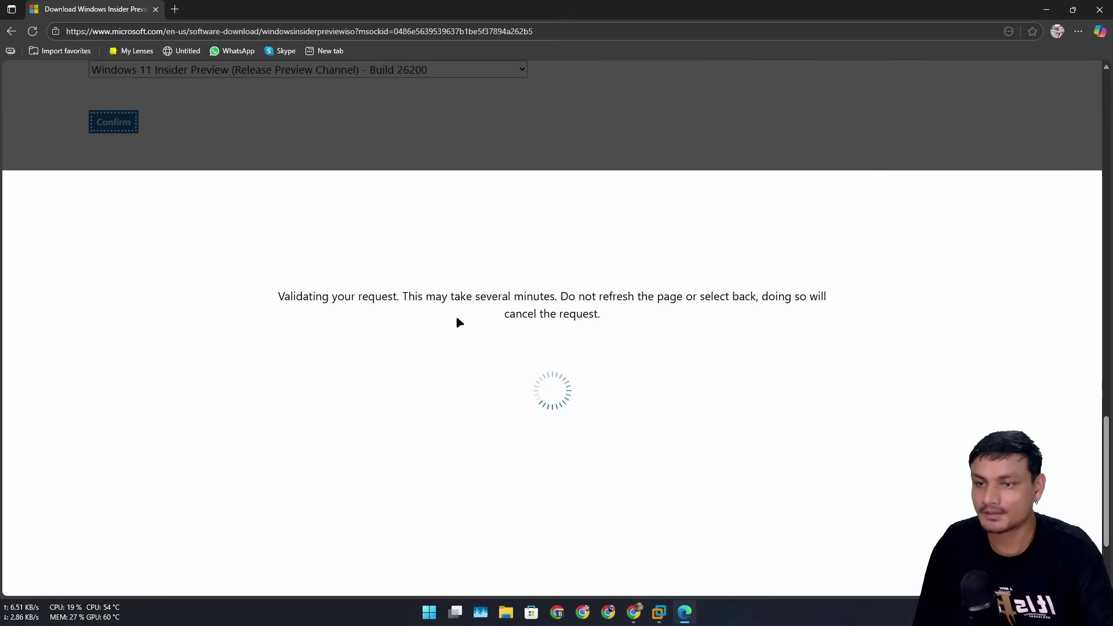
Step: Choose English (United States) as the product language and confirm to generate the 64-bit link
left_click(159, 265)
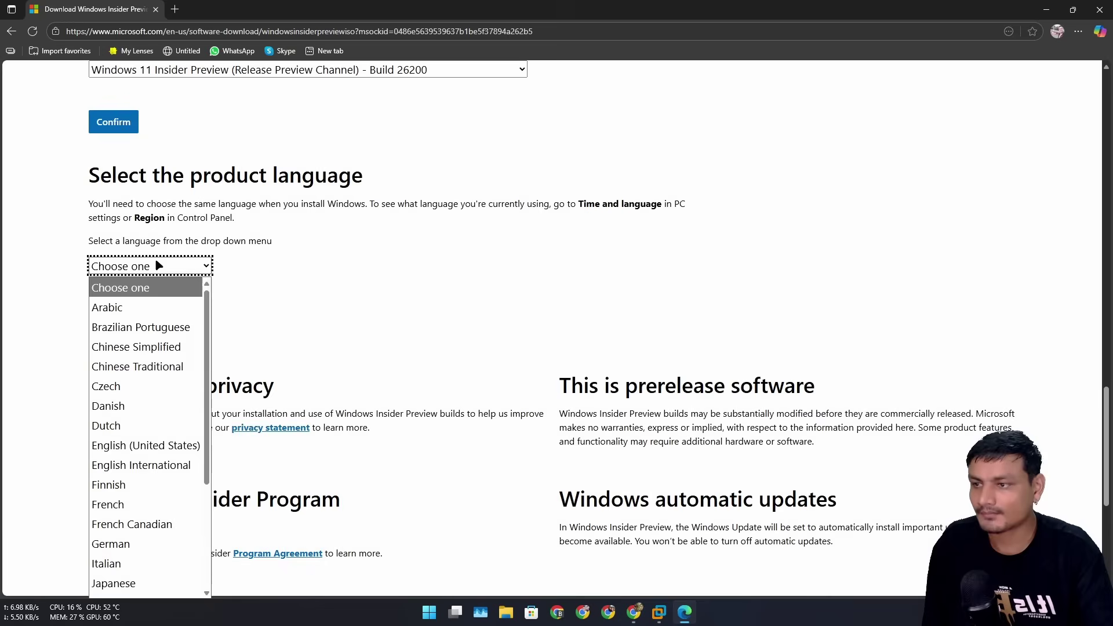
left_click(145, 446)
left_click(113, 320)
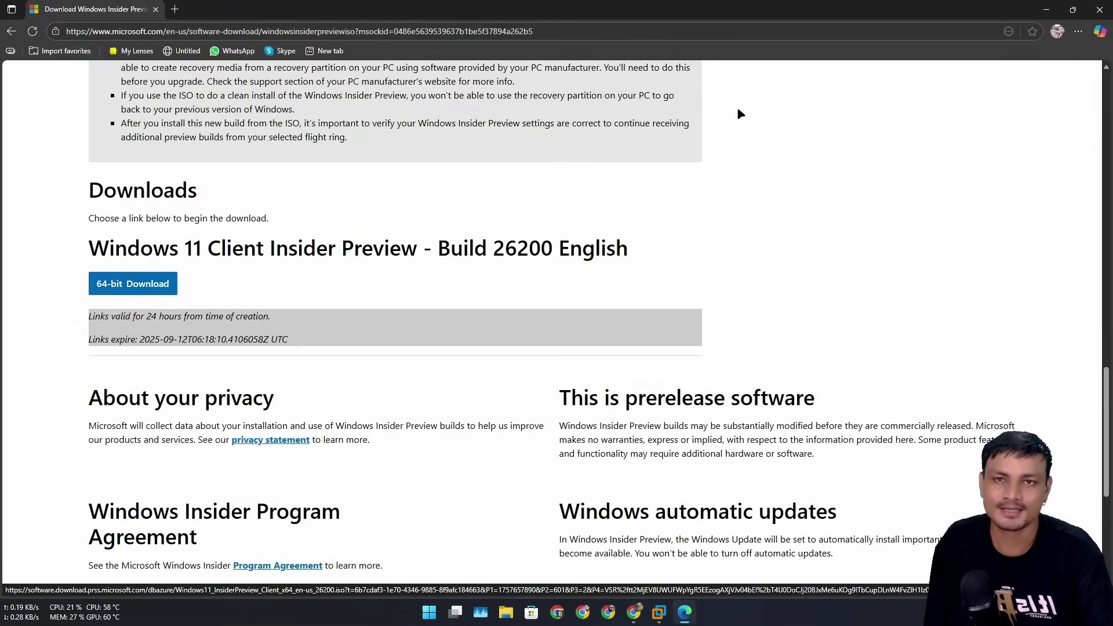
Step: Open the Downloads folder and select the new Insider Preview ISO and the 24H2 ISO to view details
left_click(1046, 9)
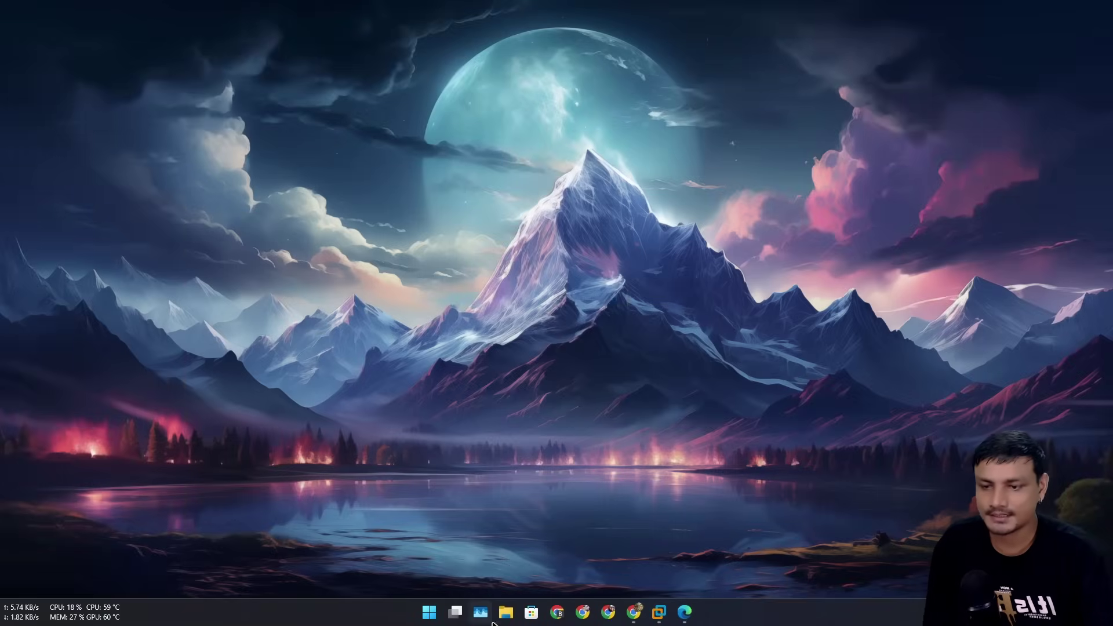
left_click(506, 612)
left_click(447, 205)
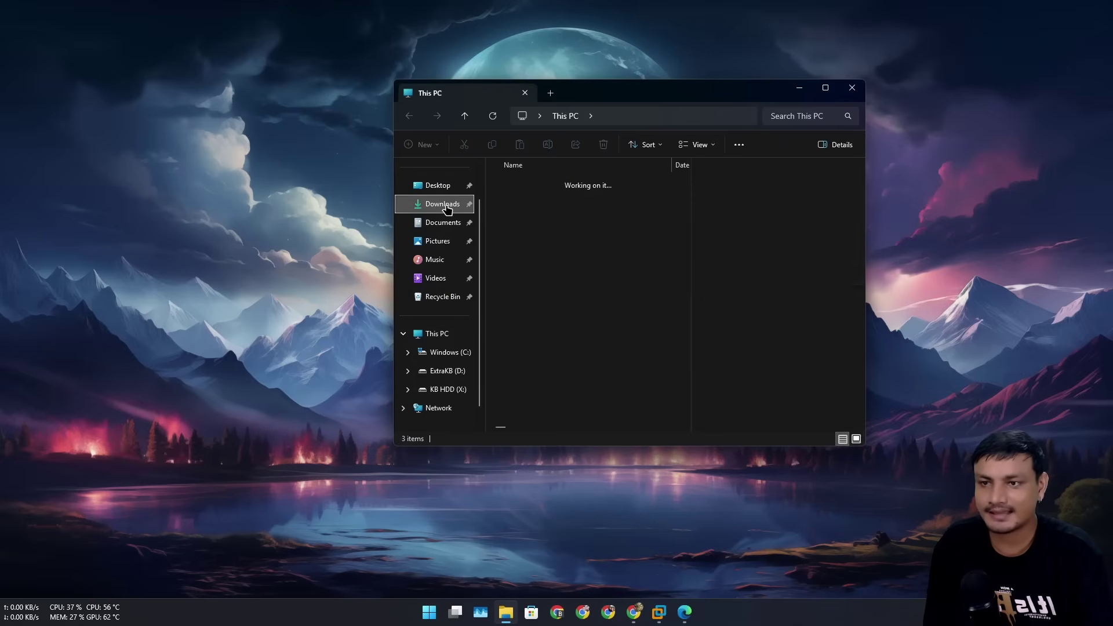
left_click(637, 203)
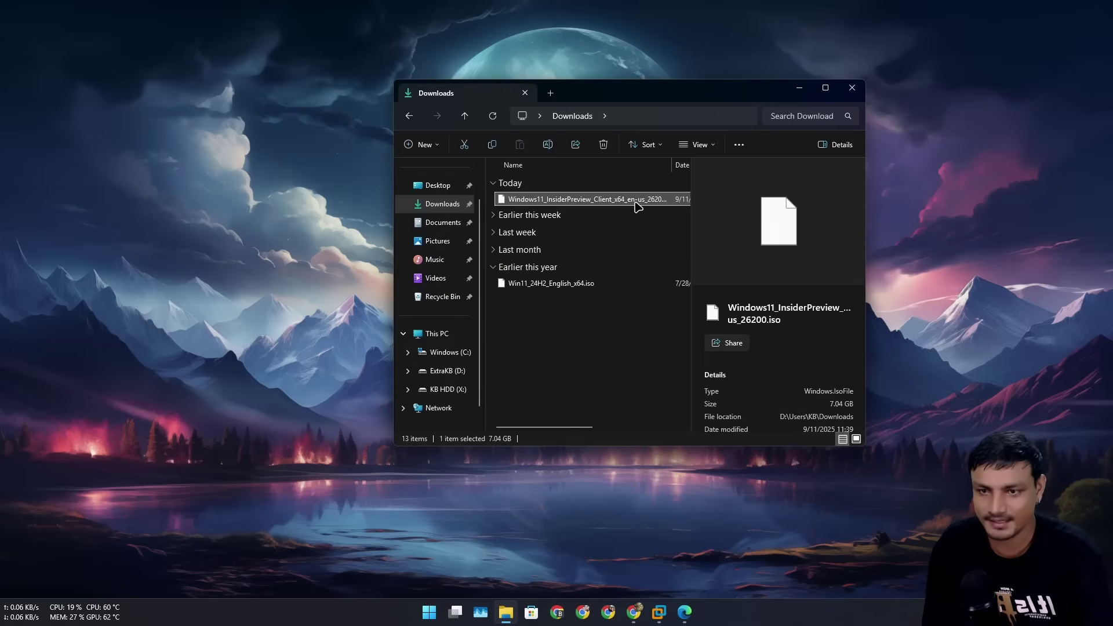
left_click_drag(736, 96, 659, 82)
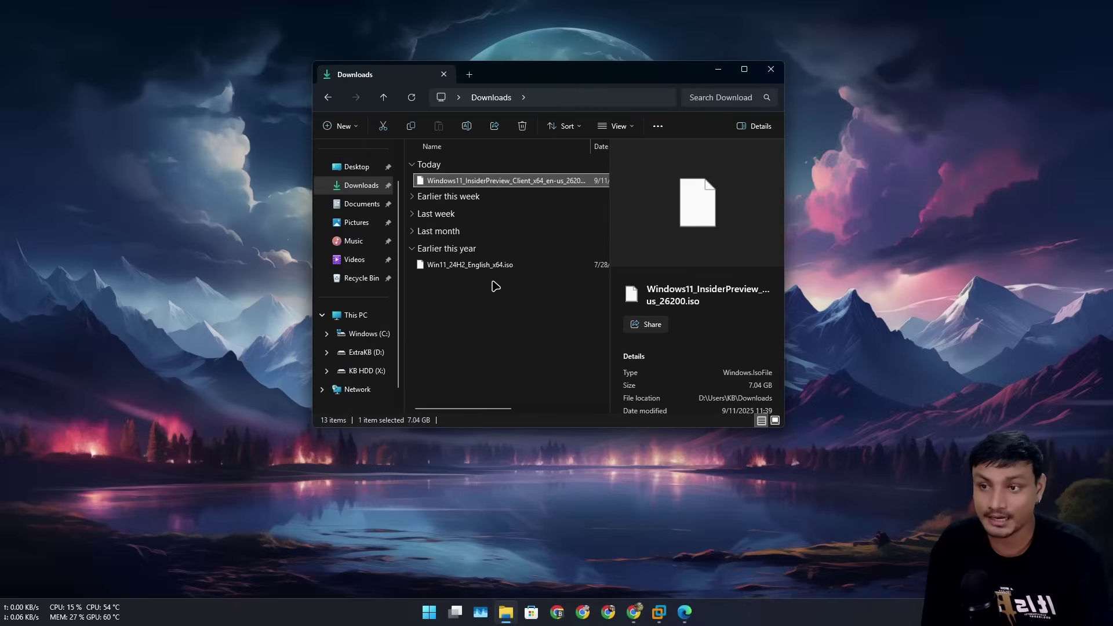
left_click(494, 266)
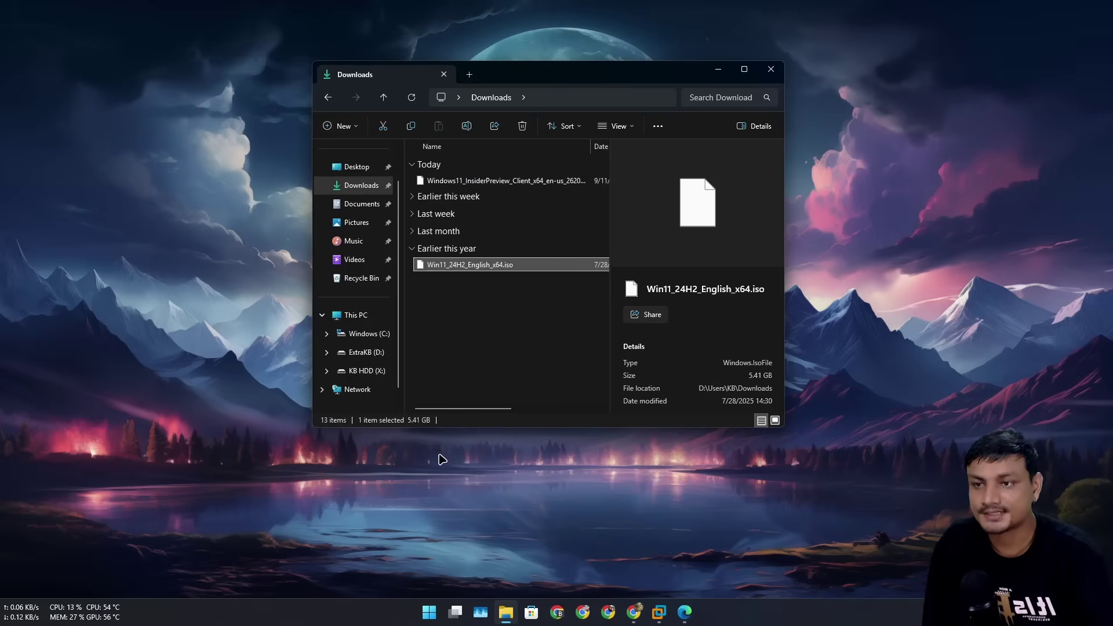
Step: Compare the 7.04 GB Insider Preview ISO against the 5.41 GB 24H2 ISO, then close the window
left_click(520, 182)
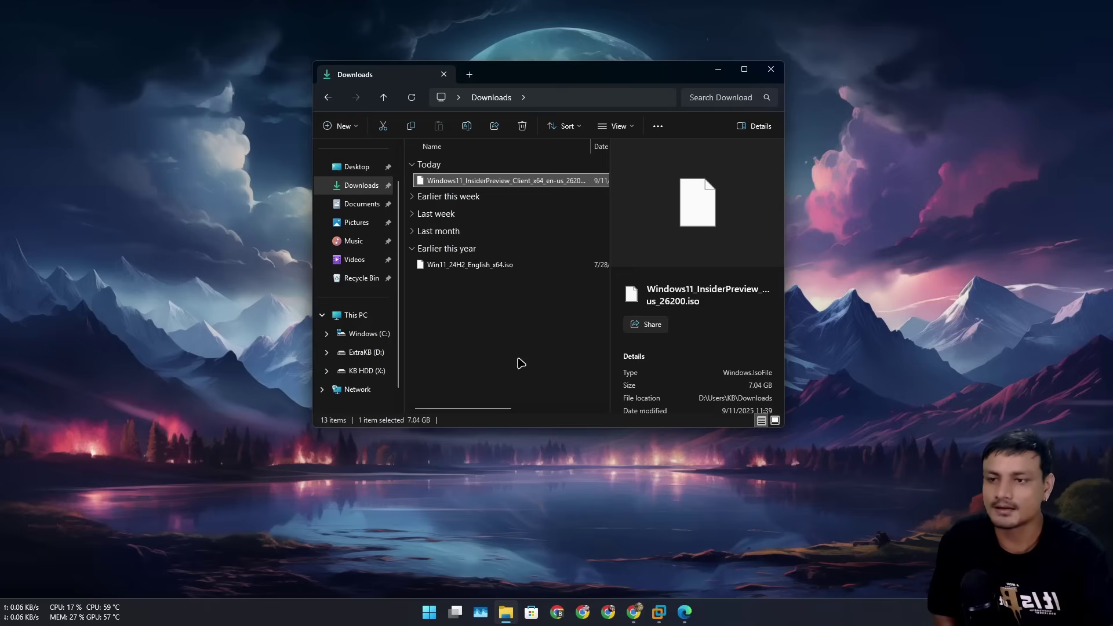
left_click(477, 266)
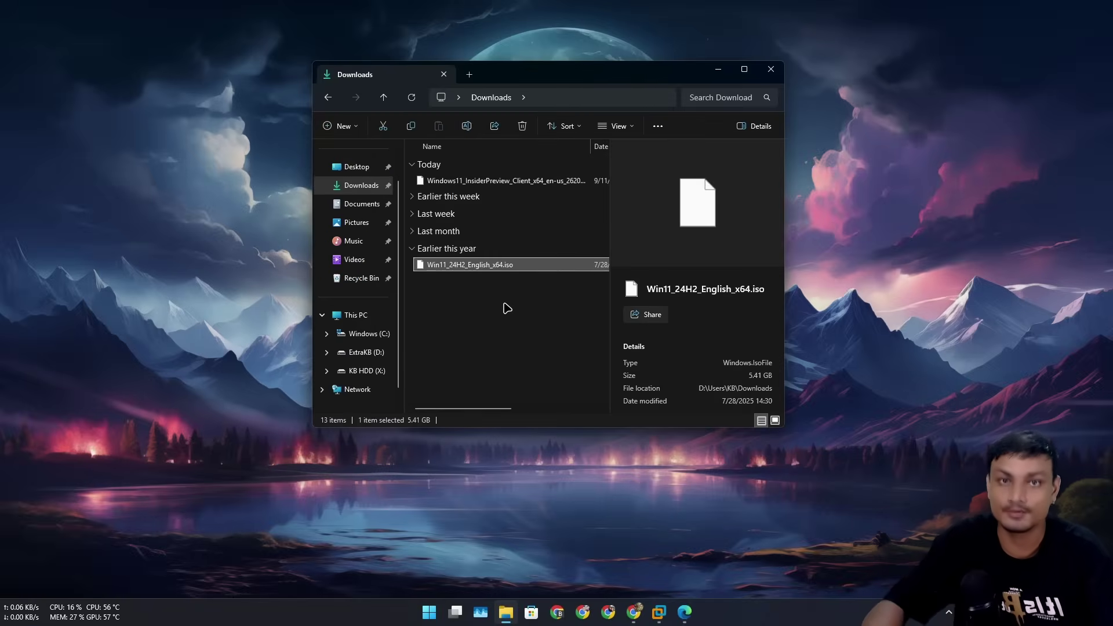
left_click(481, 180)
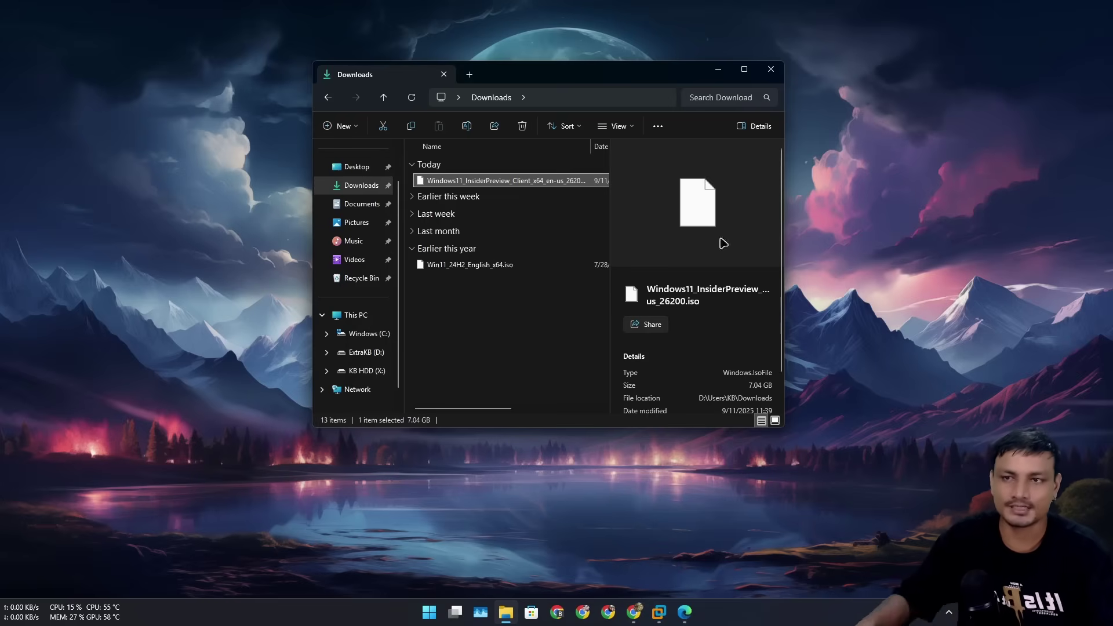
left_click(770, 69)
Step: Bring VMware Workstation forward and put the Windows 11 25H2 RP ISO VM in full screen
left_click(659, 612)
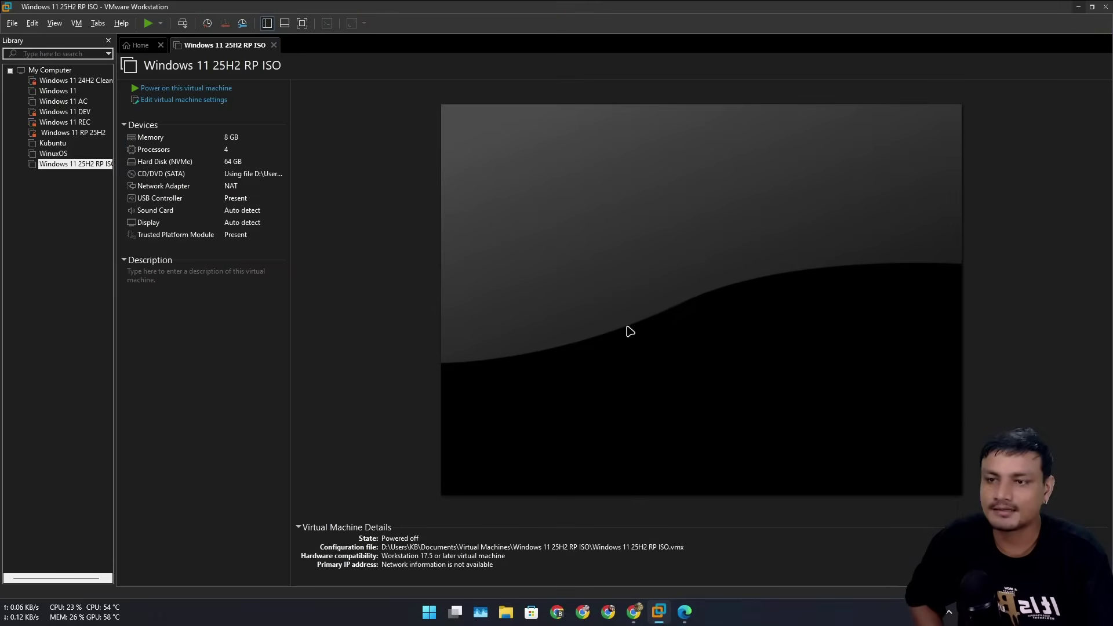
left_click(302, 24)
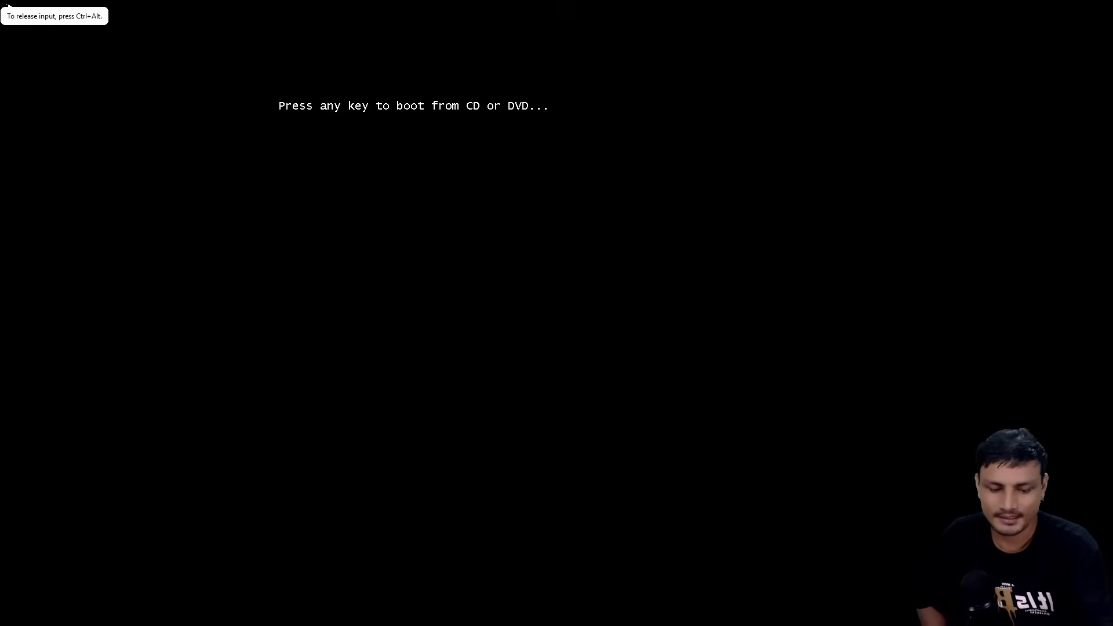
Step: Boot the VM from the ISO, keep default language and keyboard, and select Windows 11 Pro
key("Return")
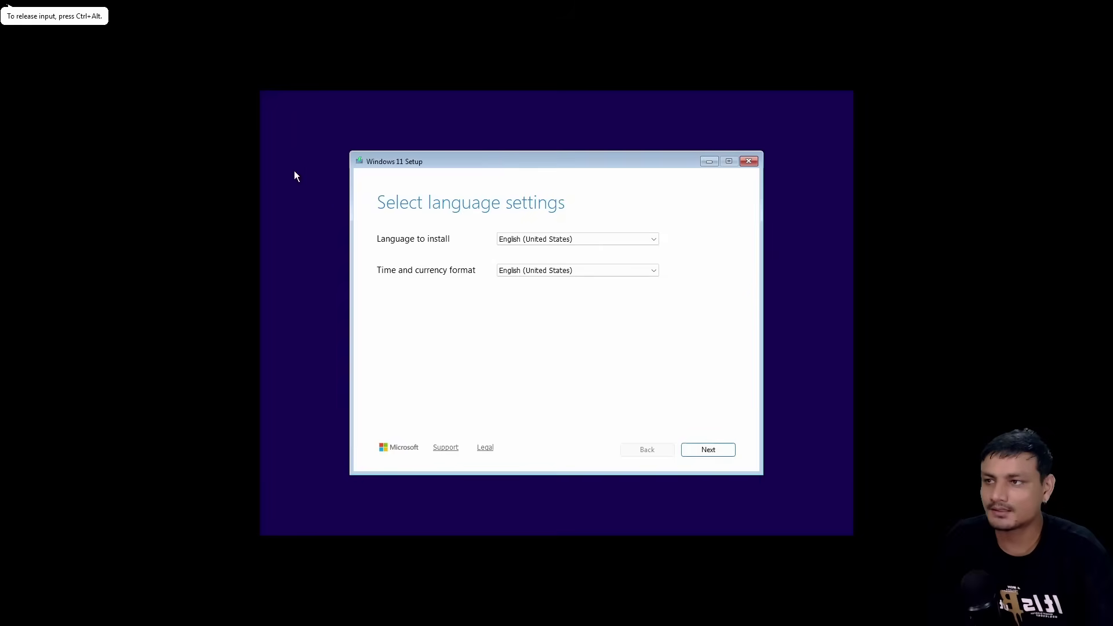
left_click(721, 449)
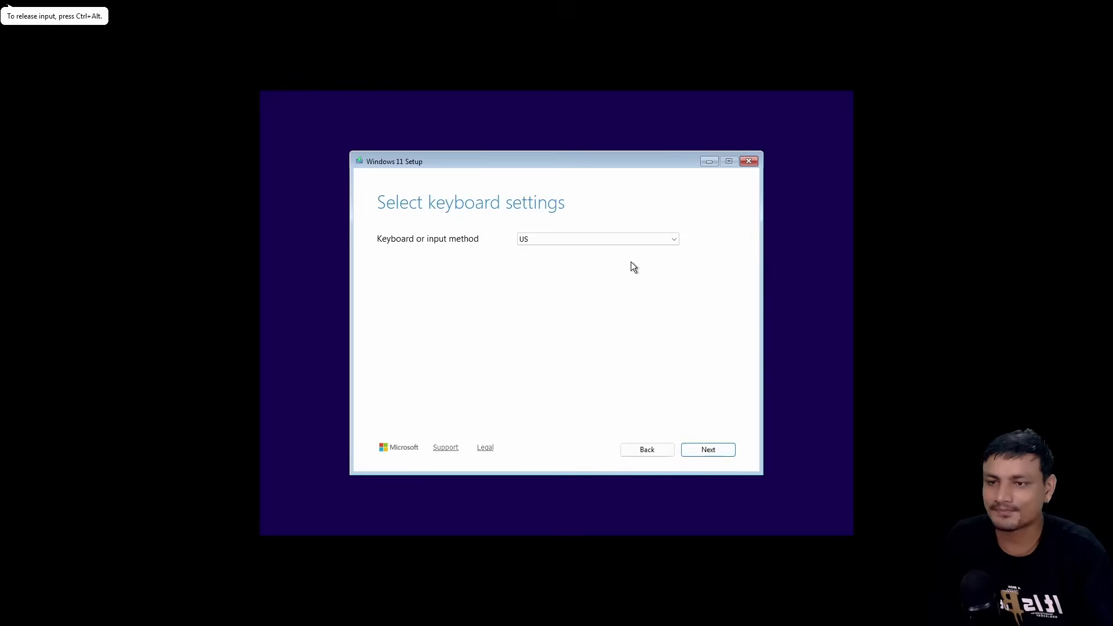
key("Return")
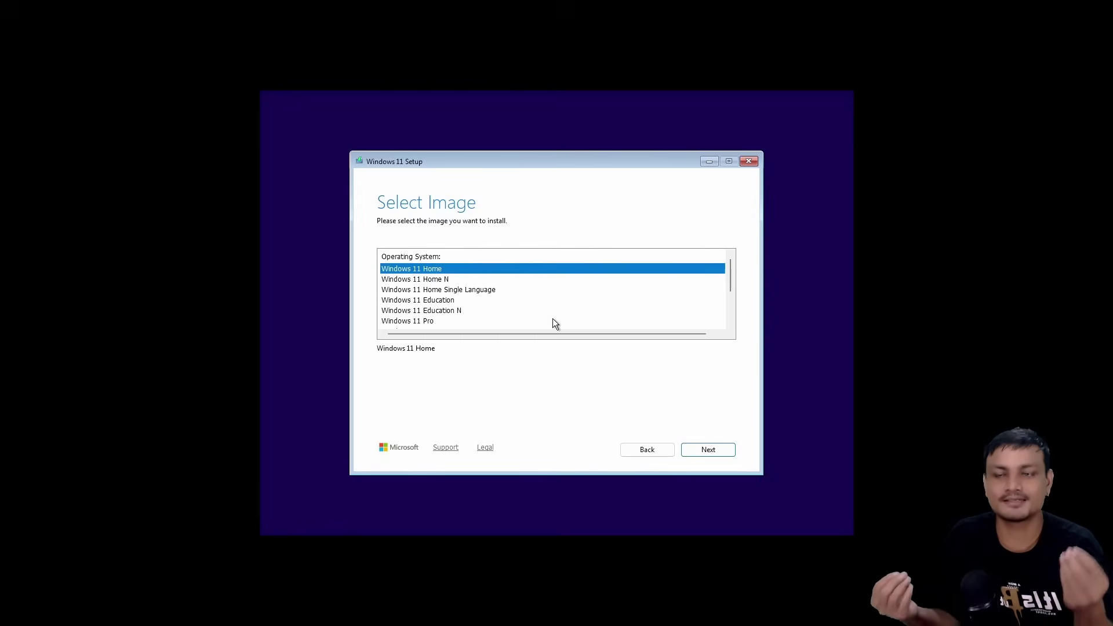
left_click(461, 322)
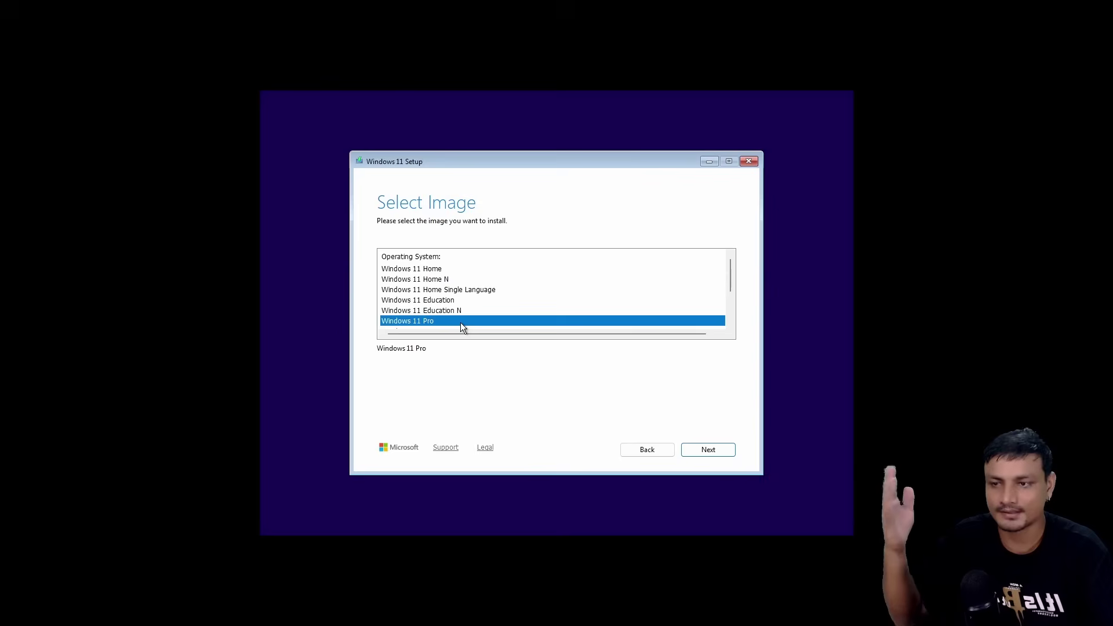
left_click(716, 450)
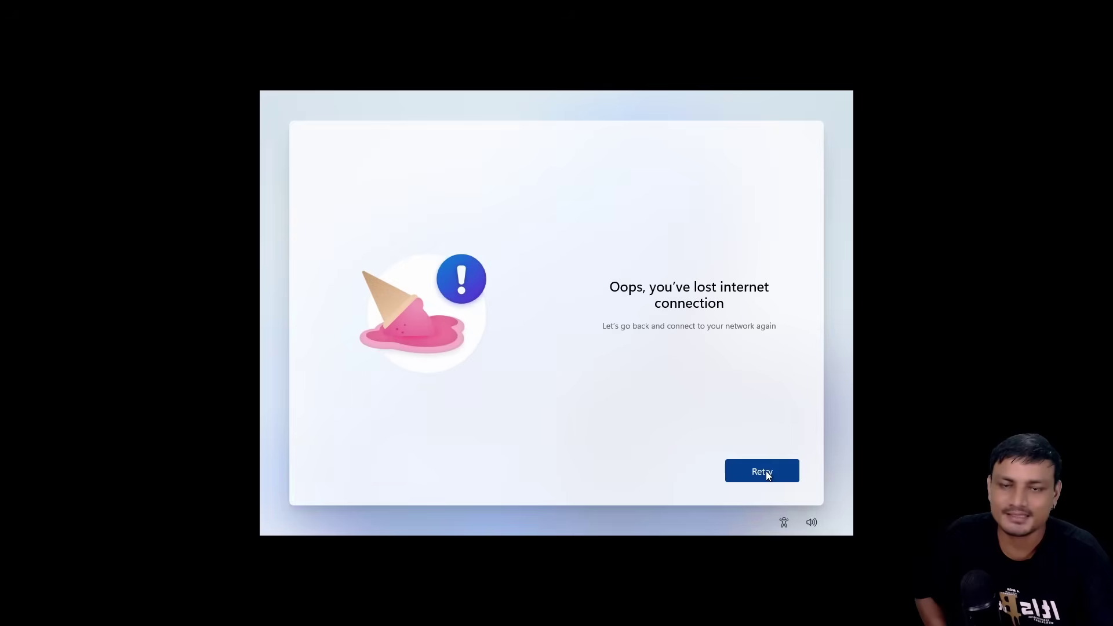
Step: Get past the setup error and network page, disconnect the network, and capture input in the VM
left_click(766, 470)
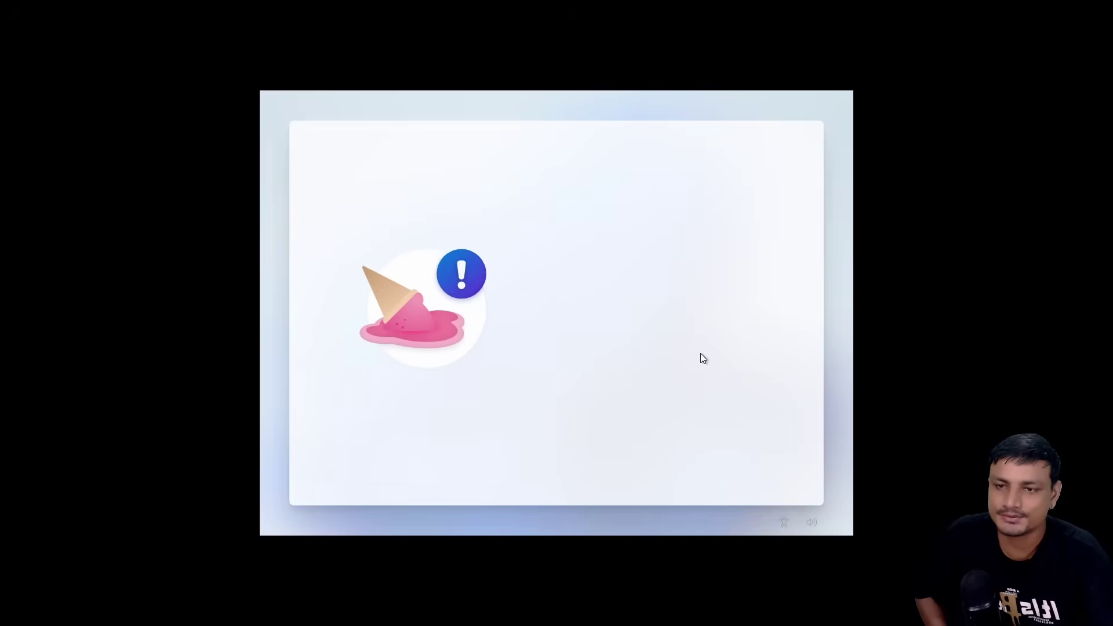
left_click(780, 486)
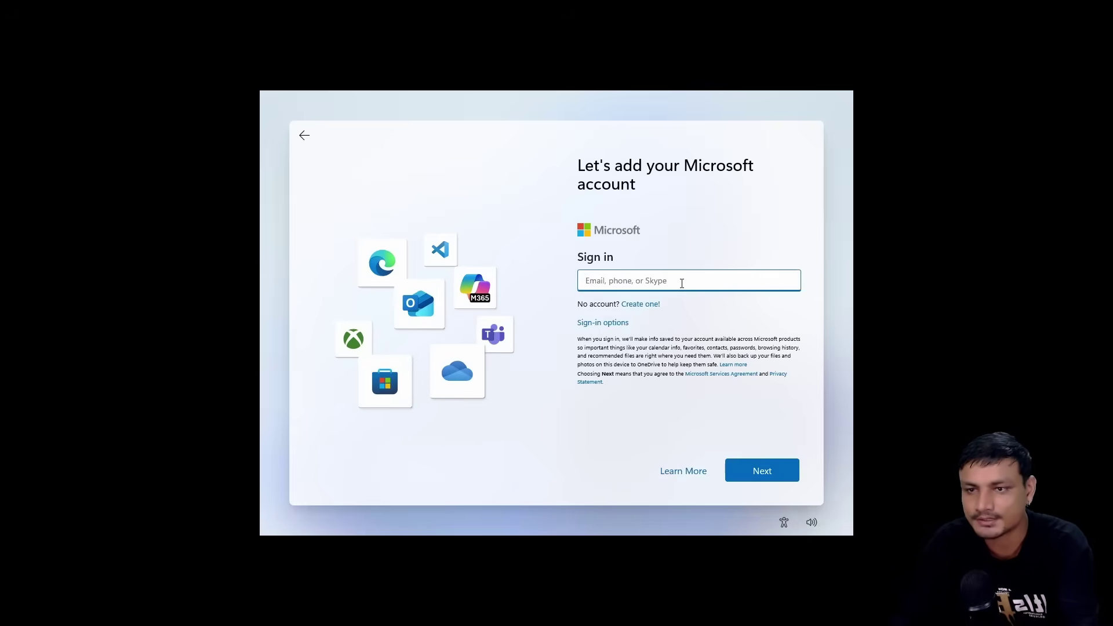
type("k")
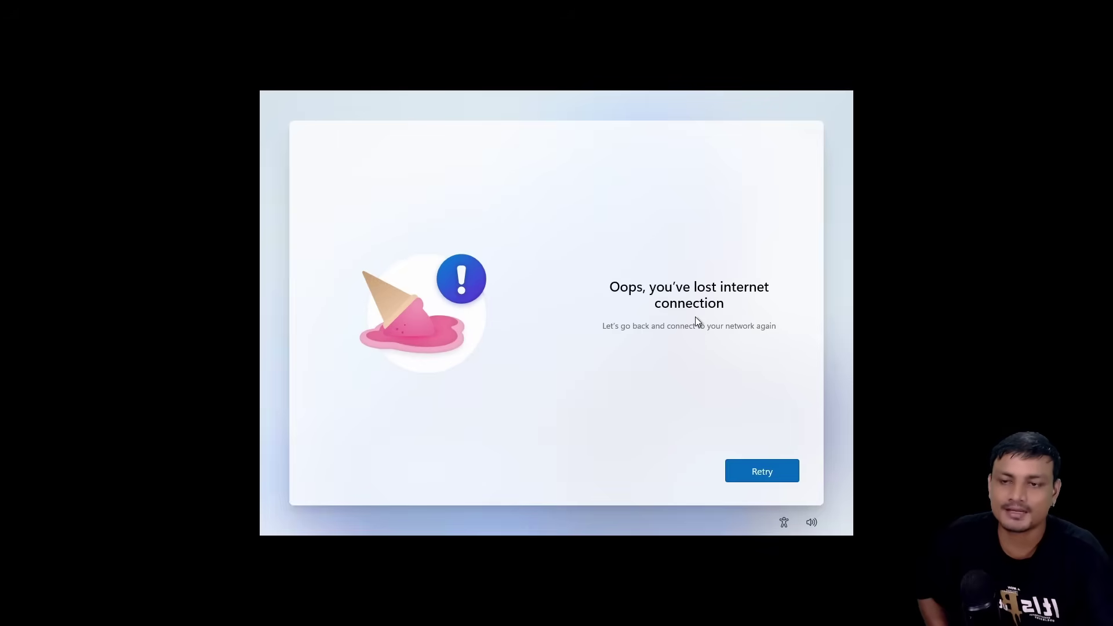
left_click(728, 346)
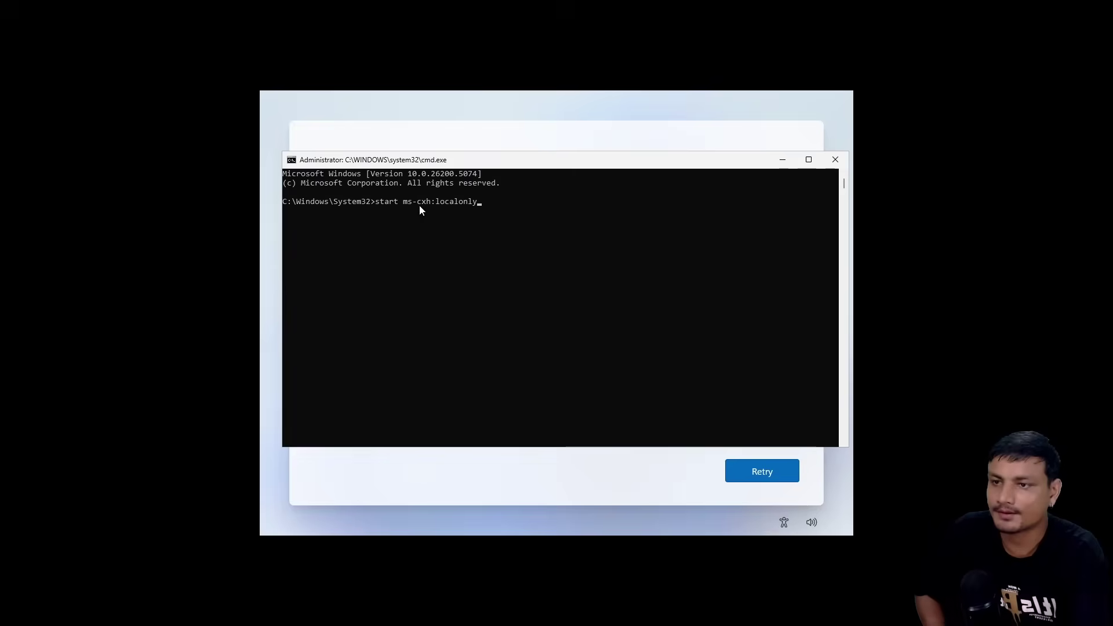
Step: Open the local account form with start ms-cxh:localonly and answer the first pet's name question
key("Return")
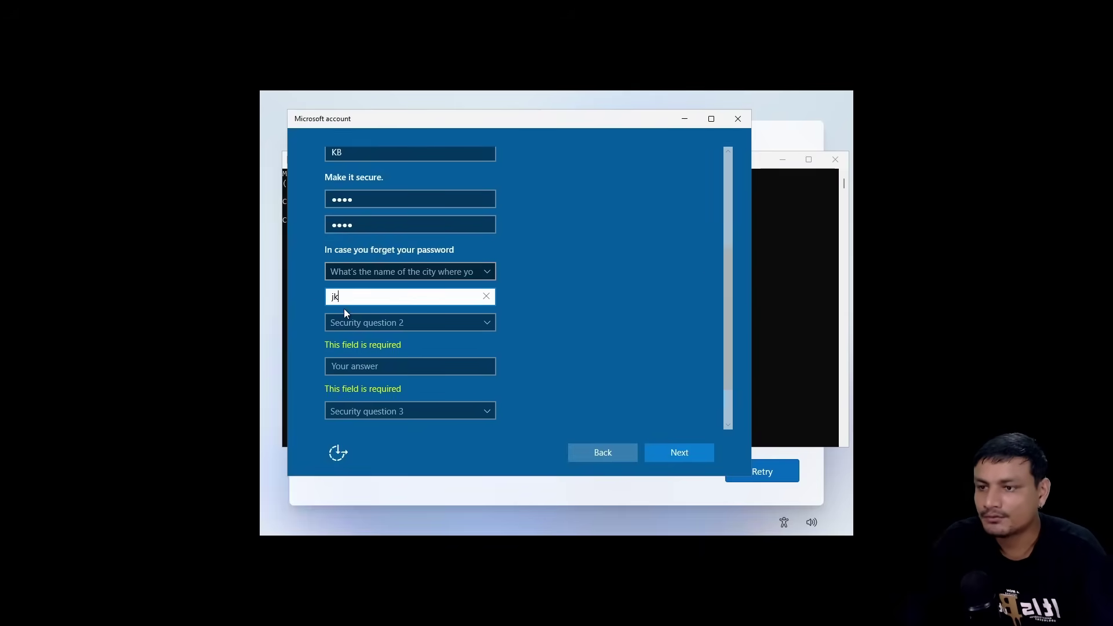
left_click(348, 318)
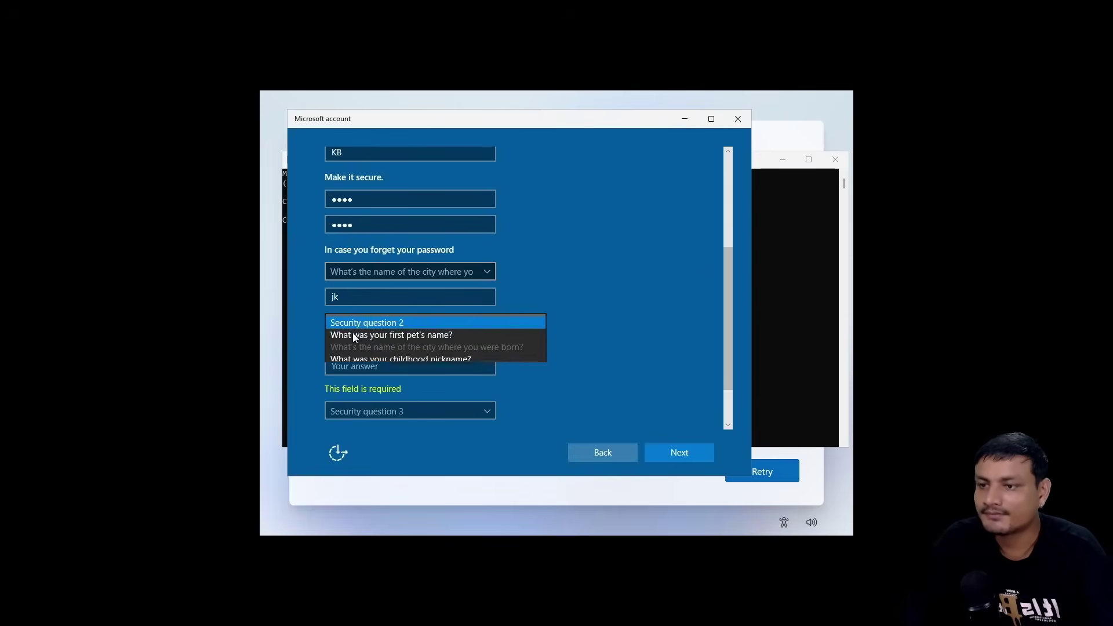
left_click(378, 330)
left_click(358, 346)
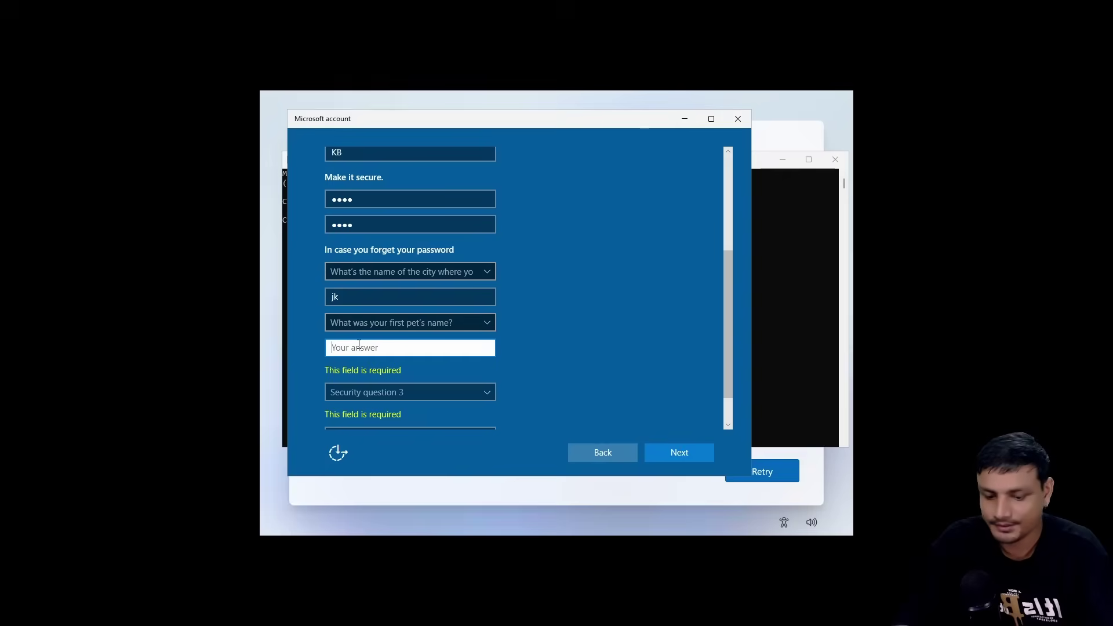
type("jlk")
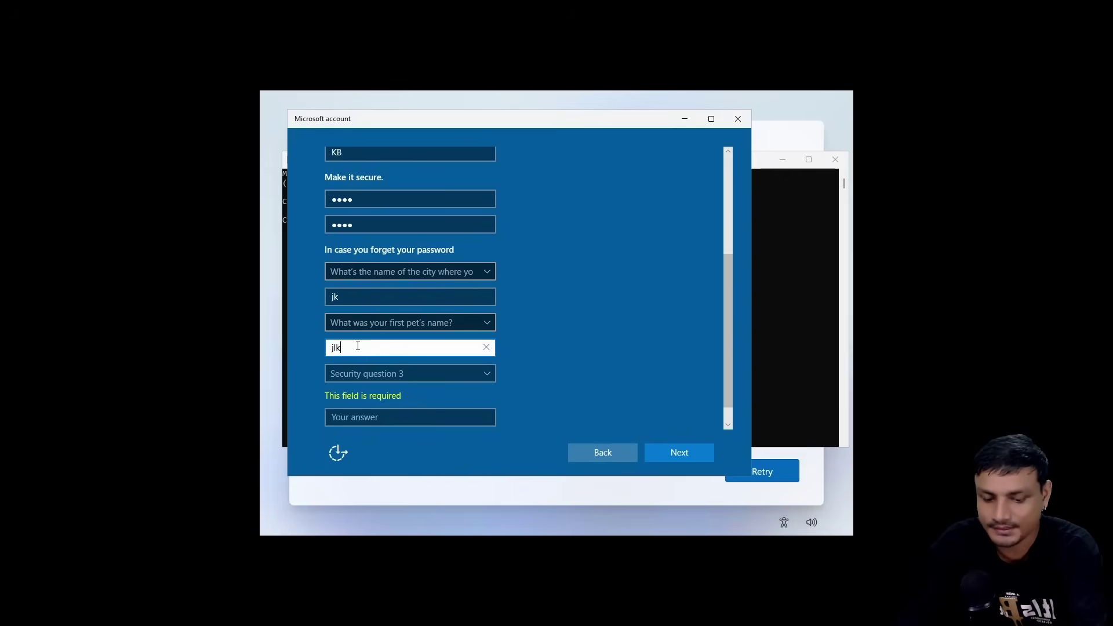
type("k")
Step: Pick the city-where-parents-met question as the third security question and type its answer
left_click(370, 377)
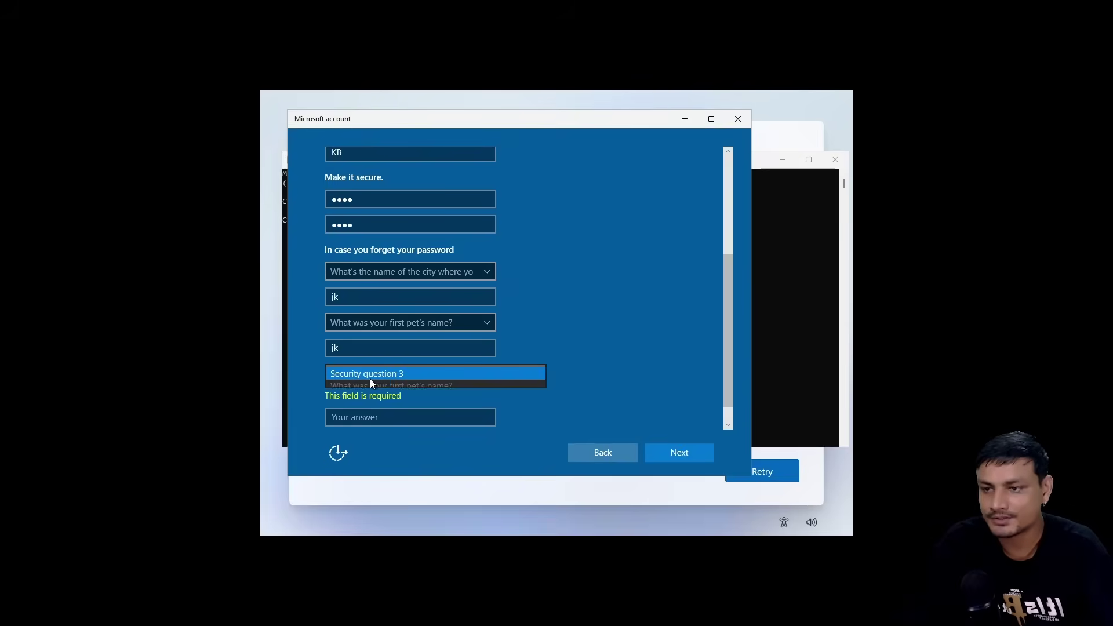
left_click(383, 421)
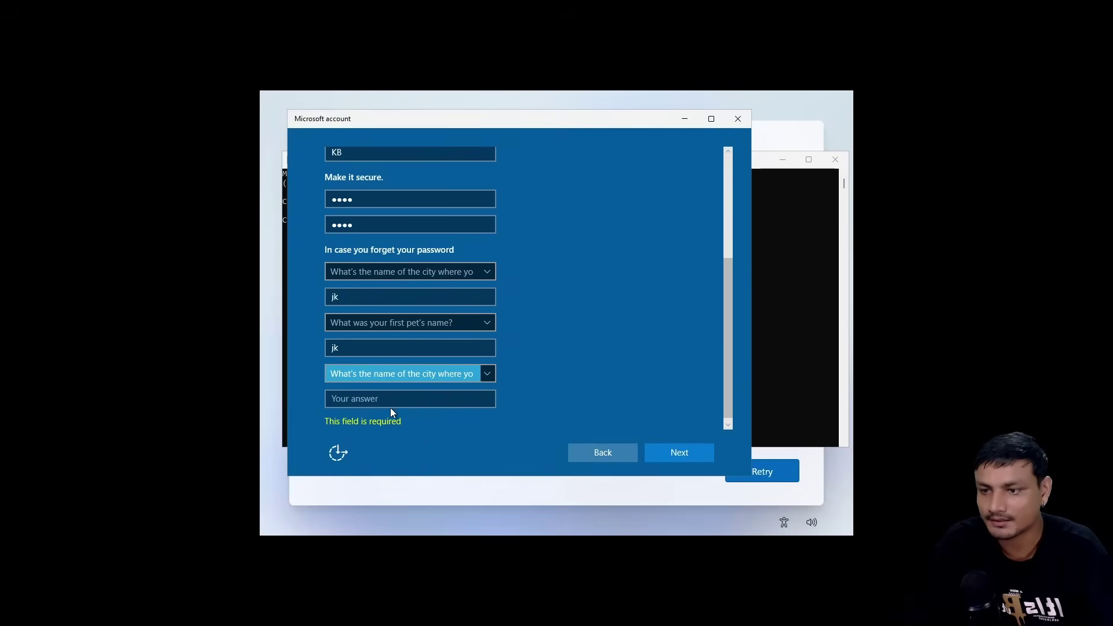
left_click(392, 401)
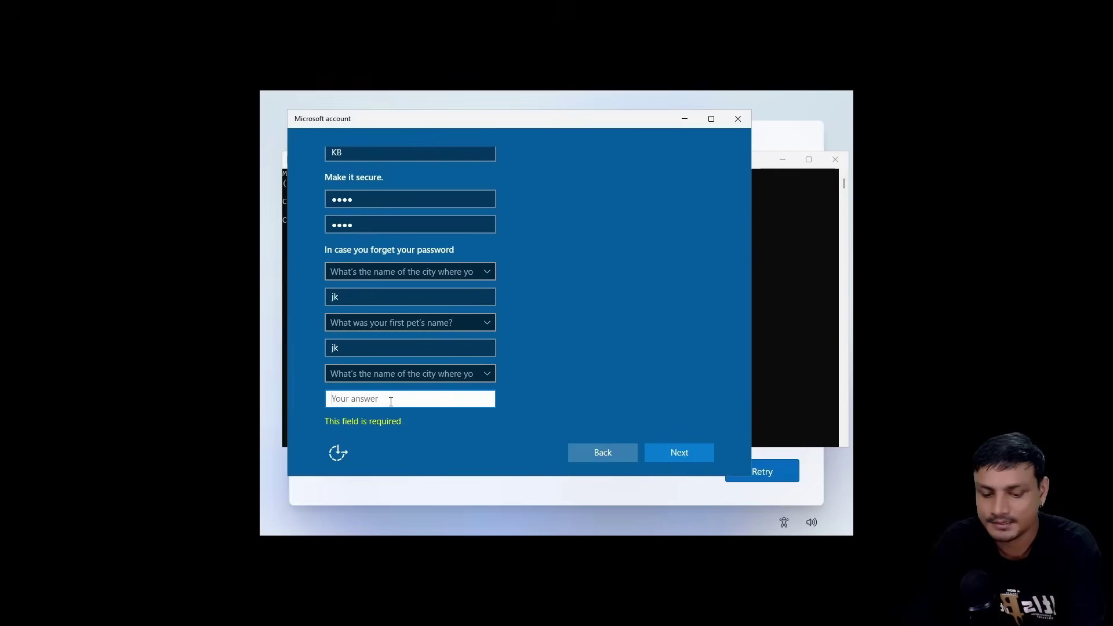
type("jk")
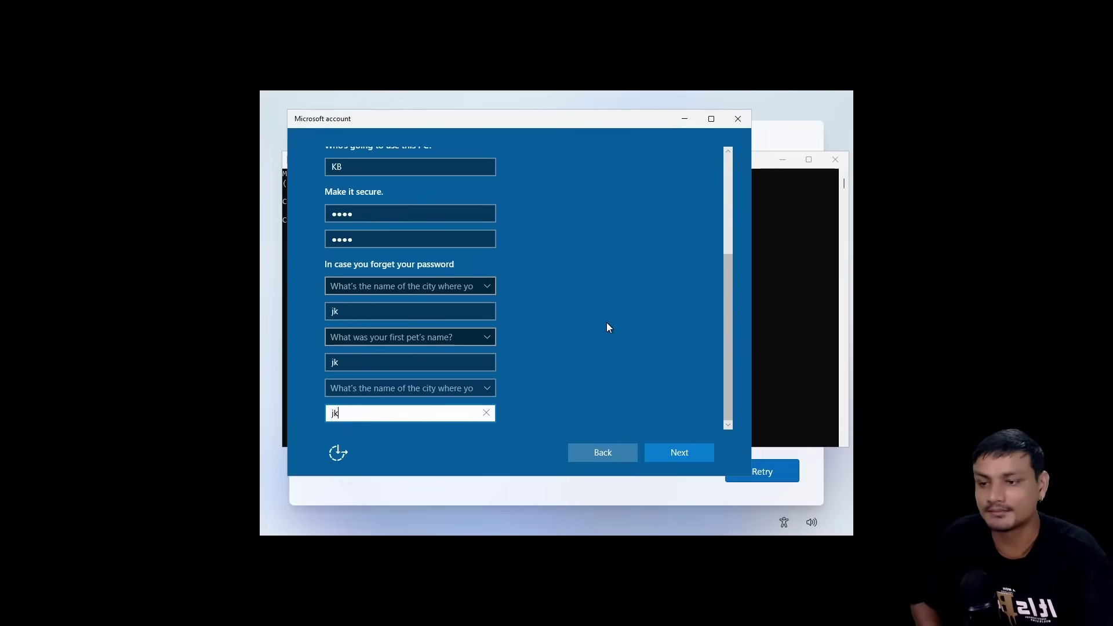
Step: Submit the local account form so setup finishes to the Windows desktop
key("Return")
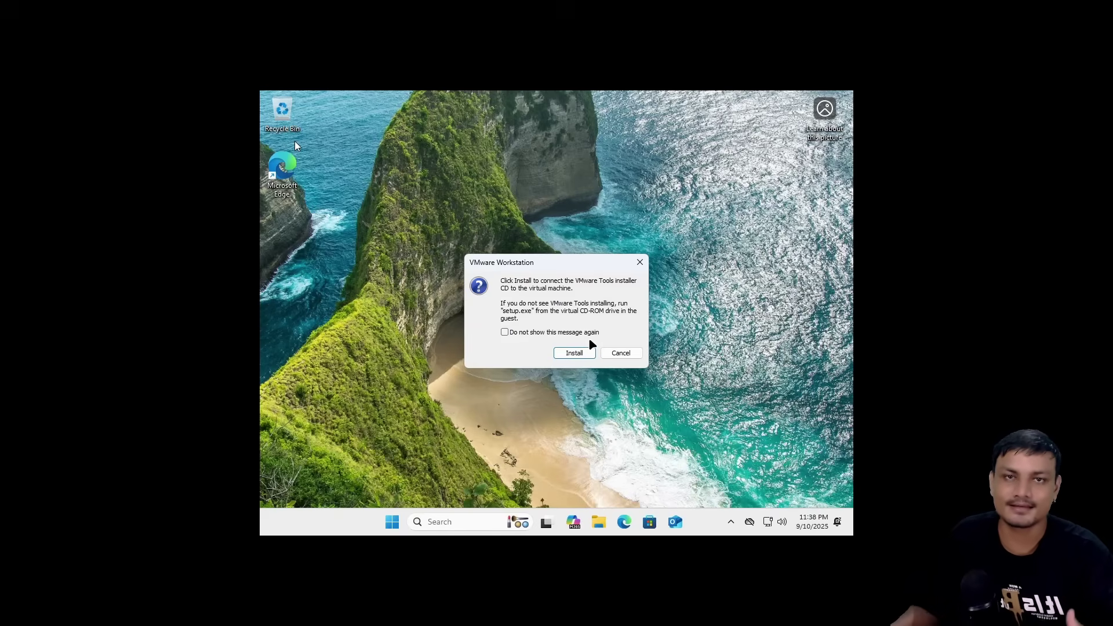
Step: Connect the VMware Tools disc, confirm Windows 11 Pro 25H2 build 26200.5074 in About your PC, and start Tools setup
left_click(590, 361)
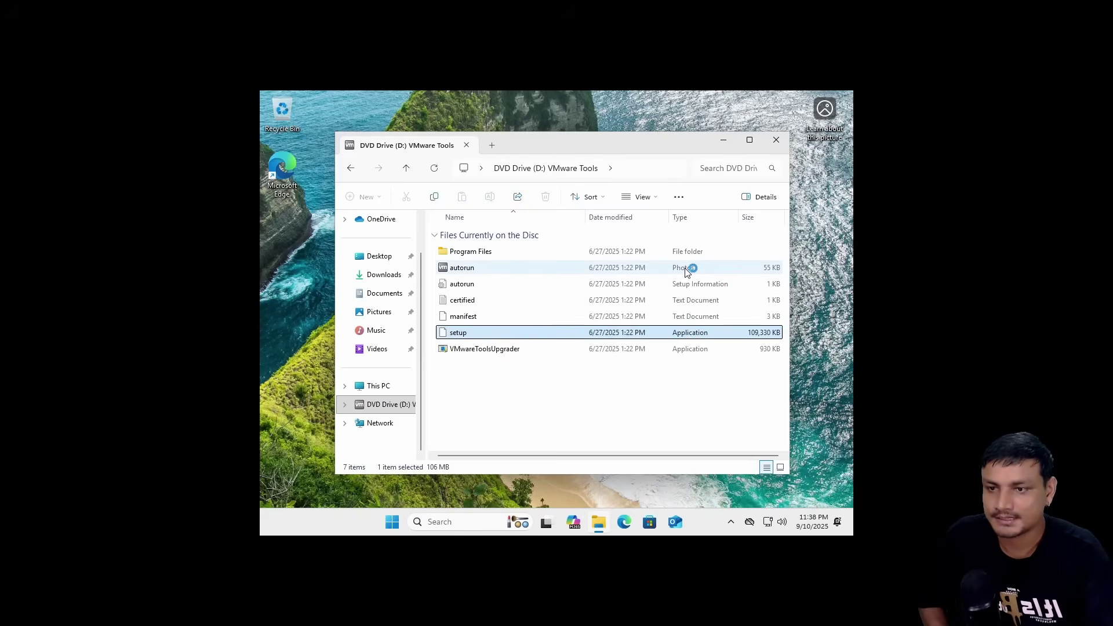
left_click(455, 523)
type("about")
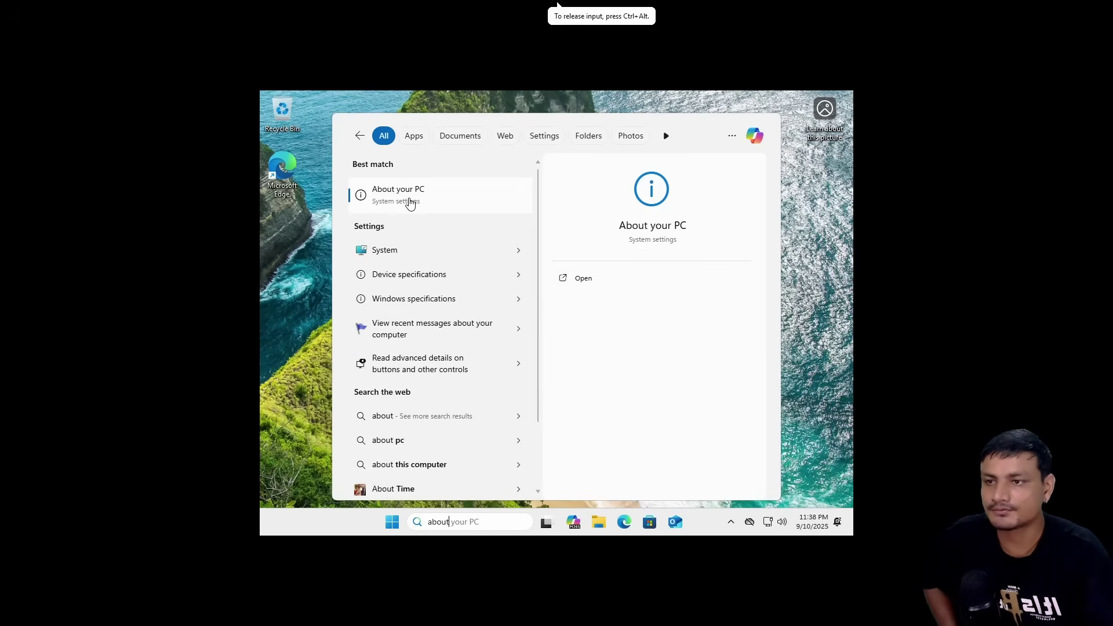
left_click(409, 197)
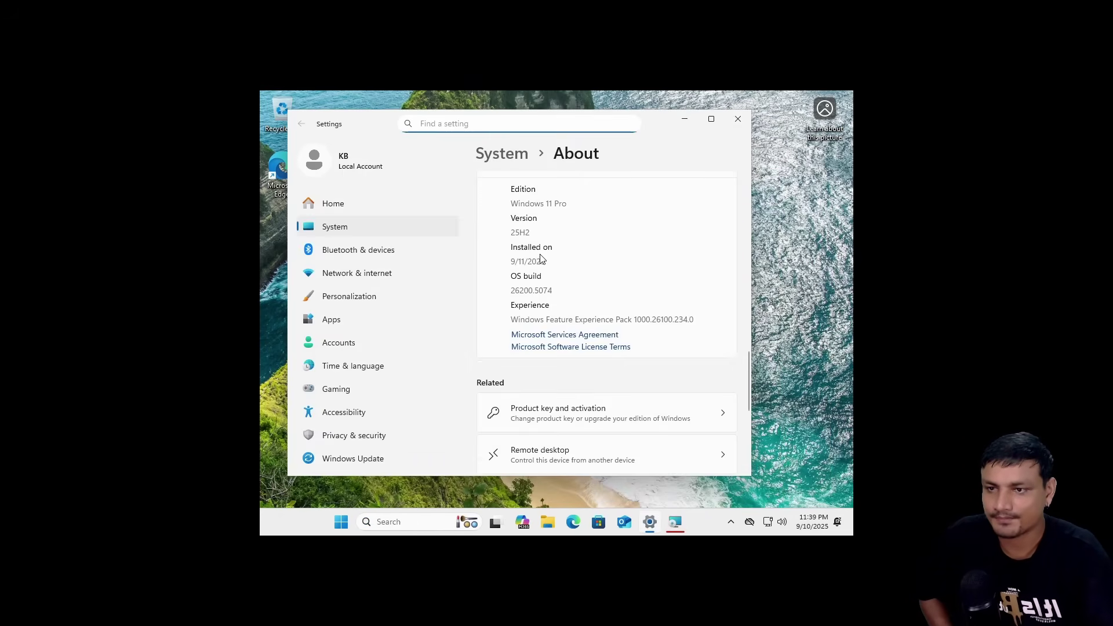
left_click_drag(537, 282, 499, 289)
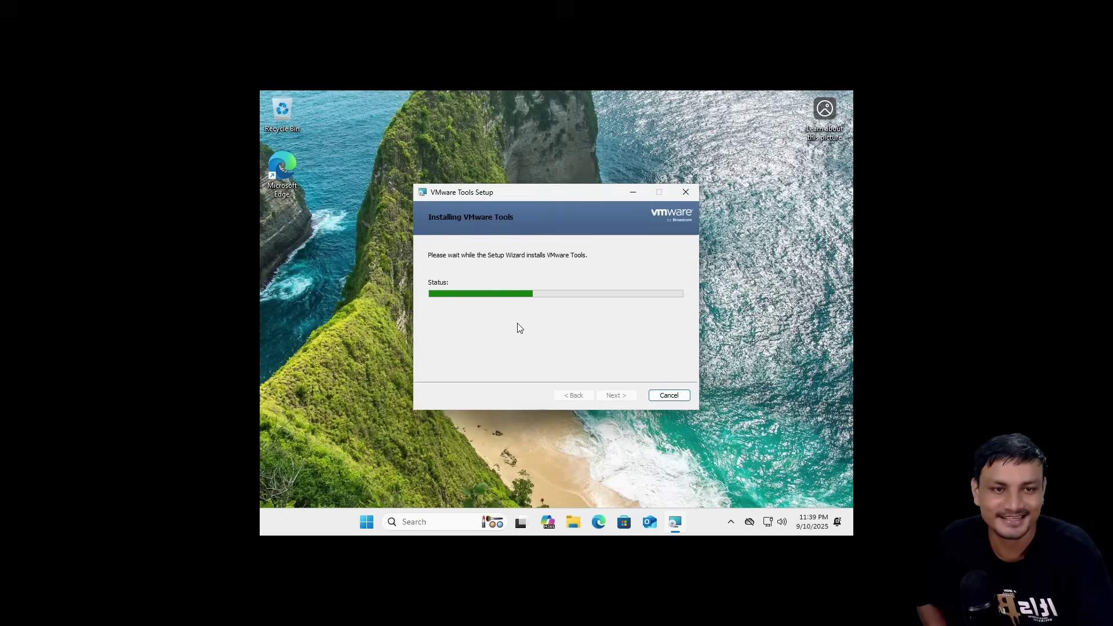
left_click(361, 520)
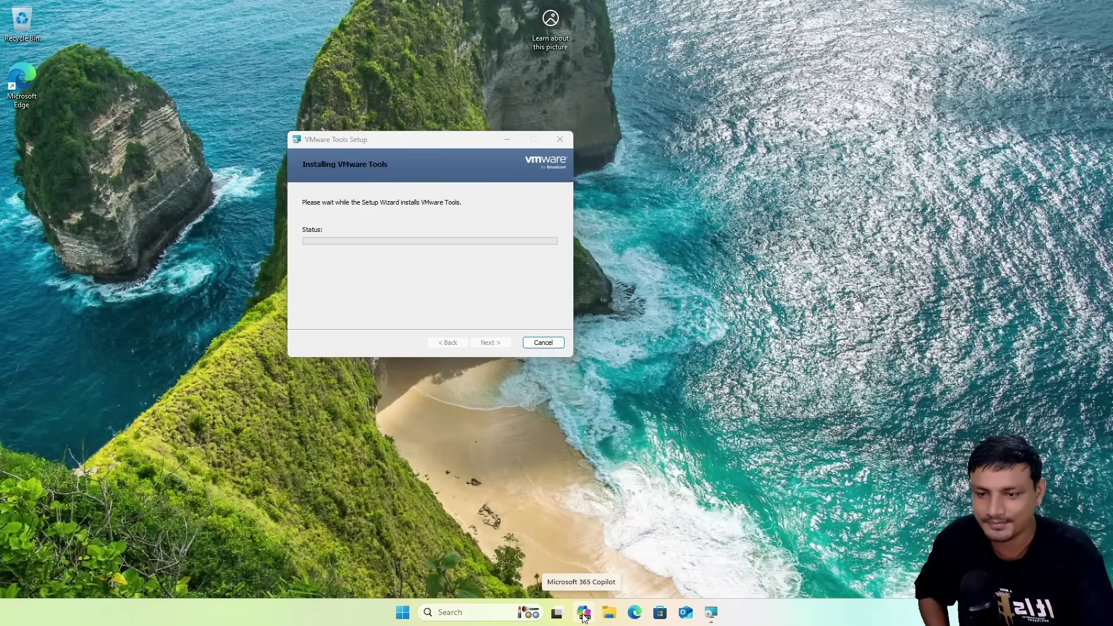
Step: Launch Microsoft 365 Copilot in the VM, then search the Start menu for 'cop'
left_click(584, 615)
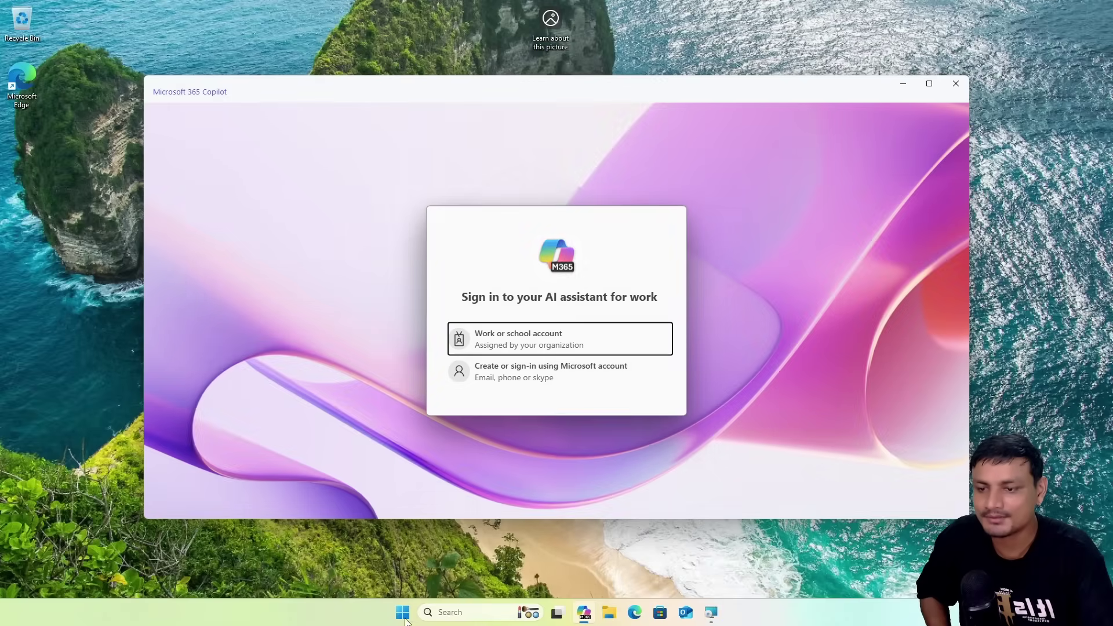
left_click(401, 616)
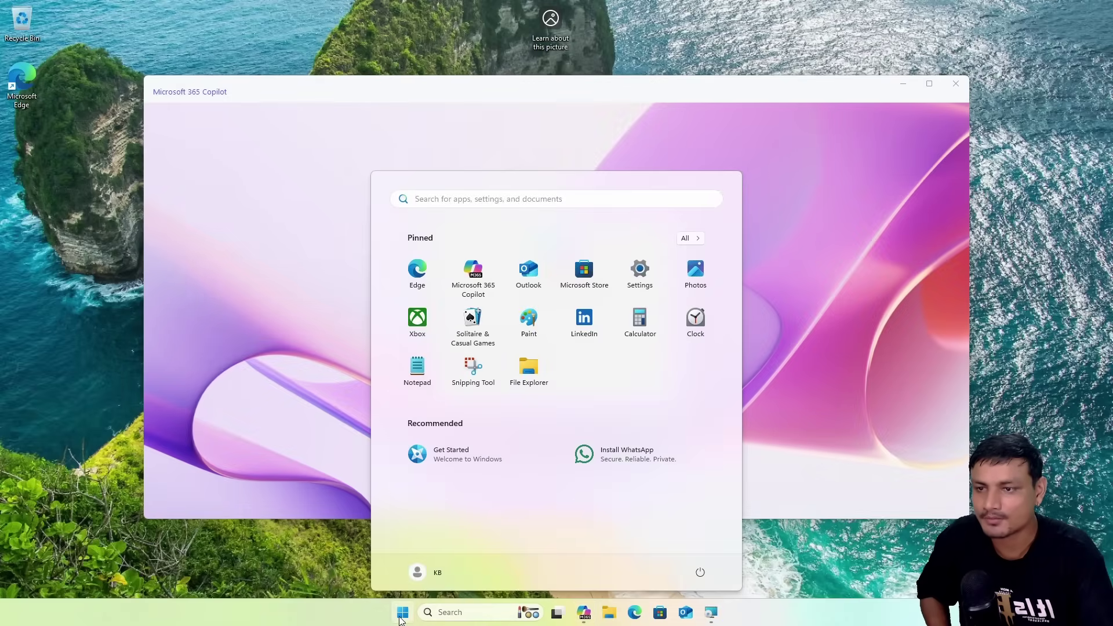
left_click(401, 618)
left_click(402, 618)
type("cop")
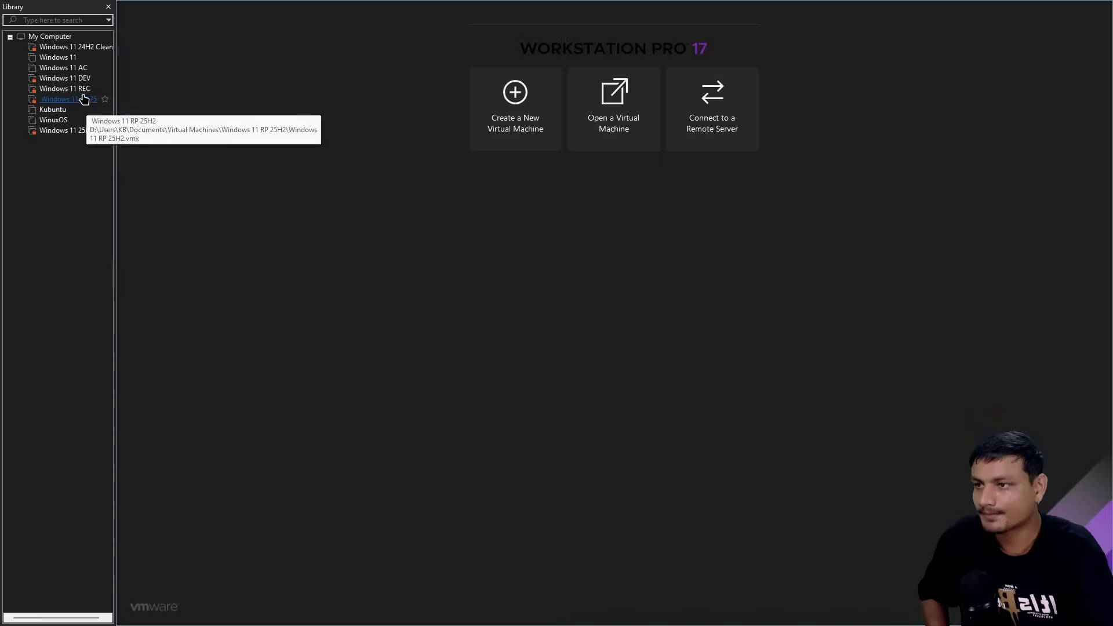
Step: Switch to the Windows 11 DEV VM and browse its Start menu's Other app folder
left_click(82, 79)
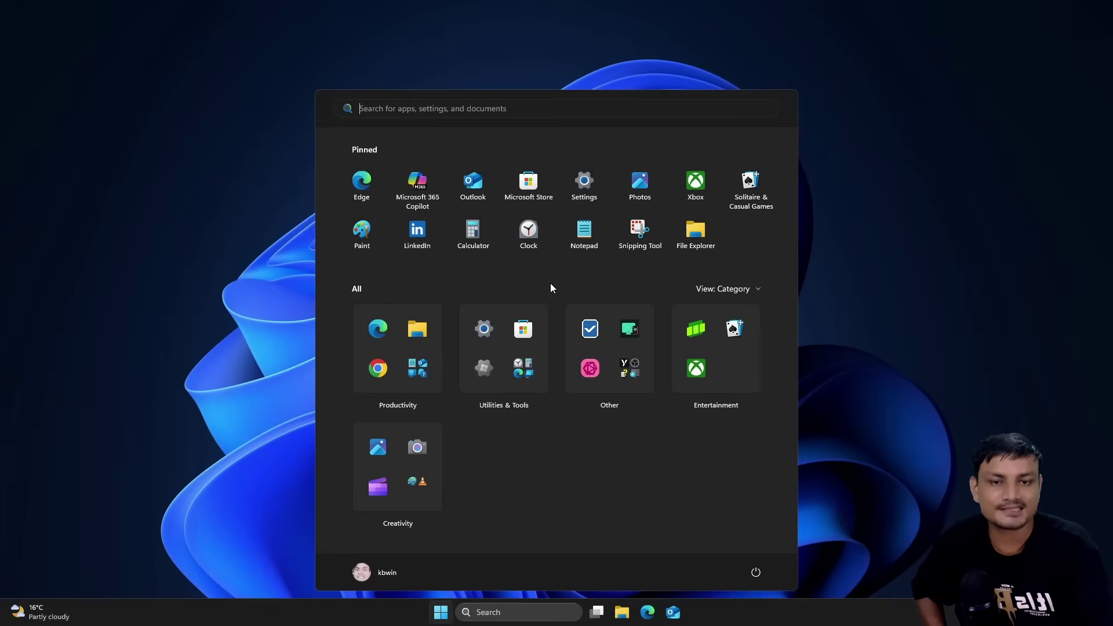
left_click(630, 369)
scroll(597, 364, "down", 3)
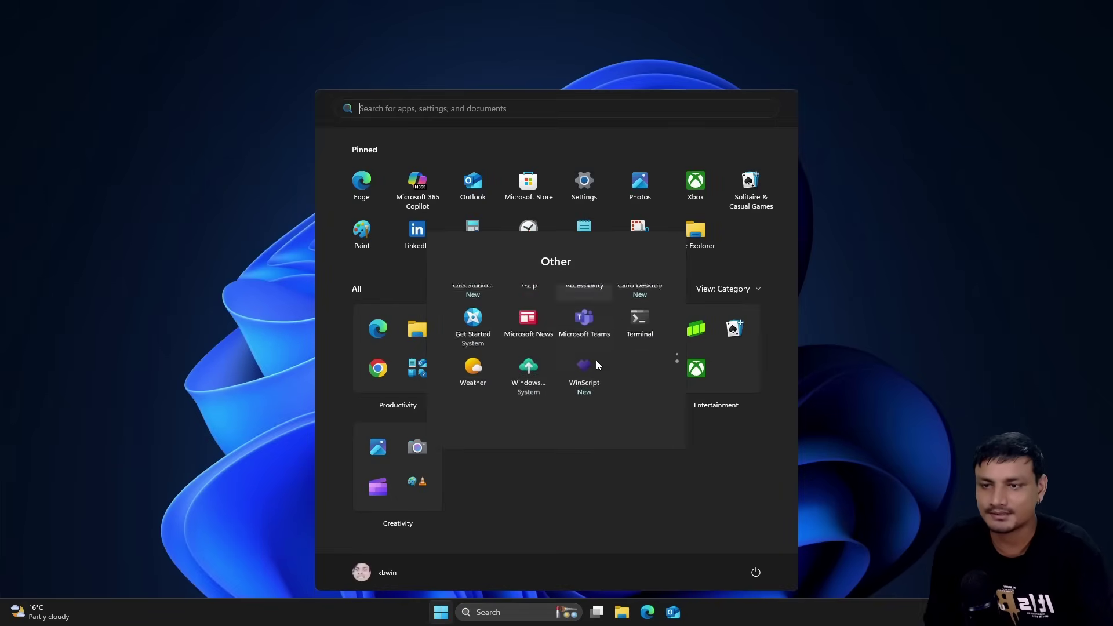
scroll(609, 427, "up", 5)
left_click(636, 527)
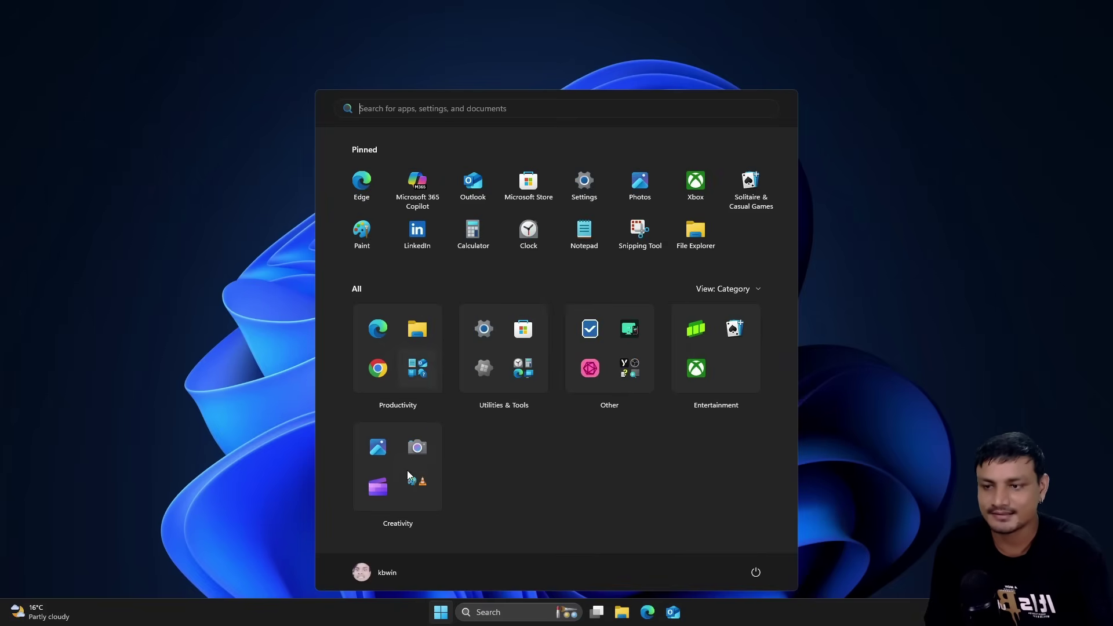
Step: Cycle the All apps view through Grid, List and back to Category, then search 'about'
left_click(731, 288)
left_click(732, 329)
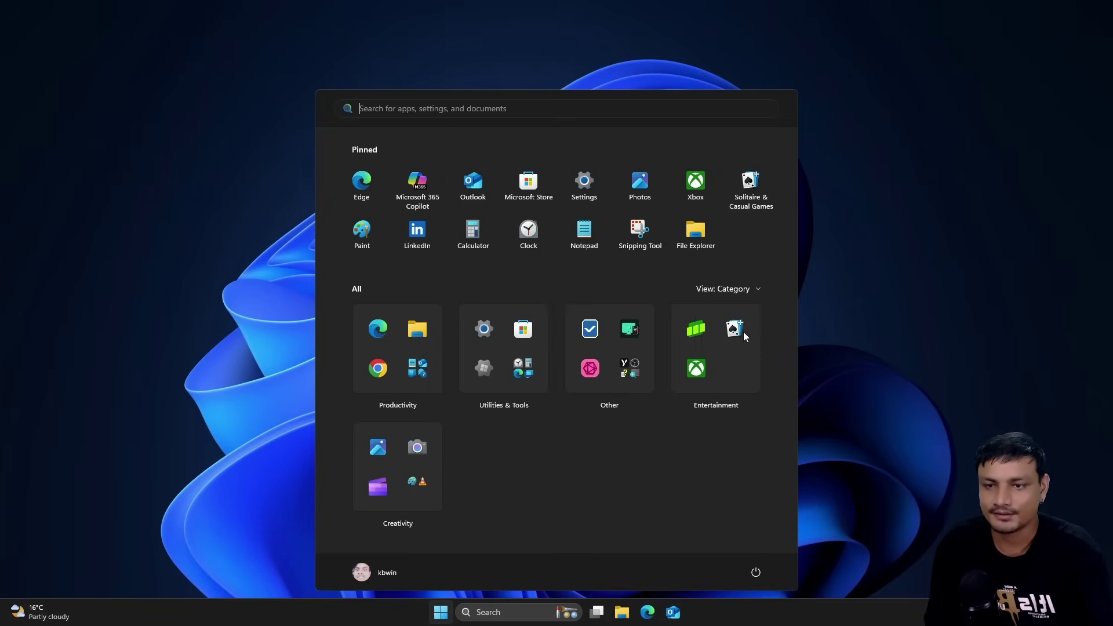
left_click(748, 290)
left_click(736, 348)
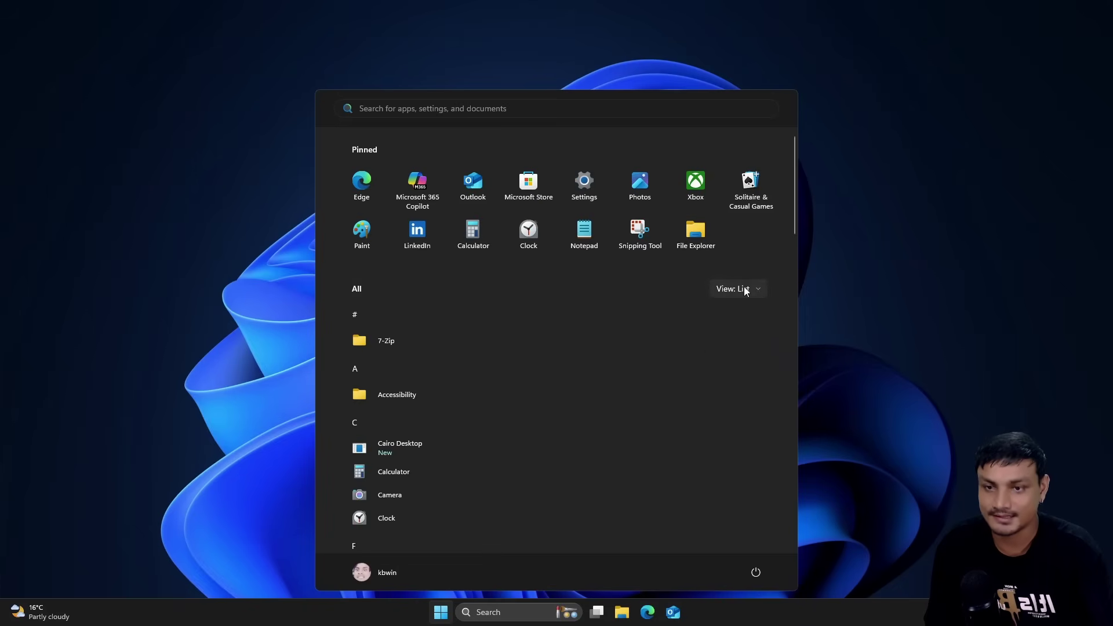
left_click(736, 288)
left_click(746, 311)
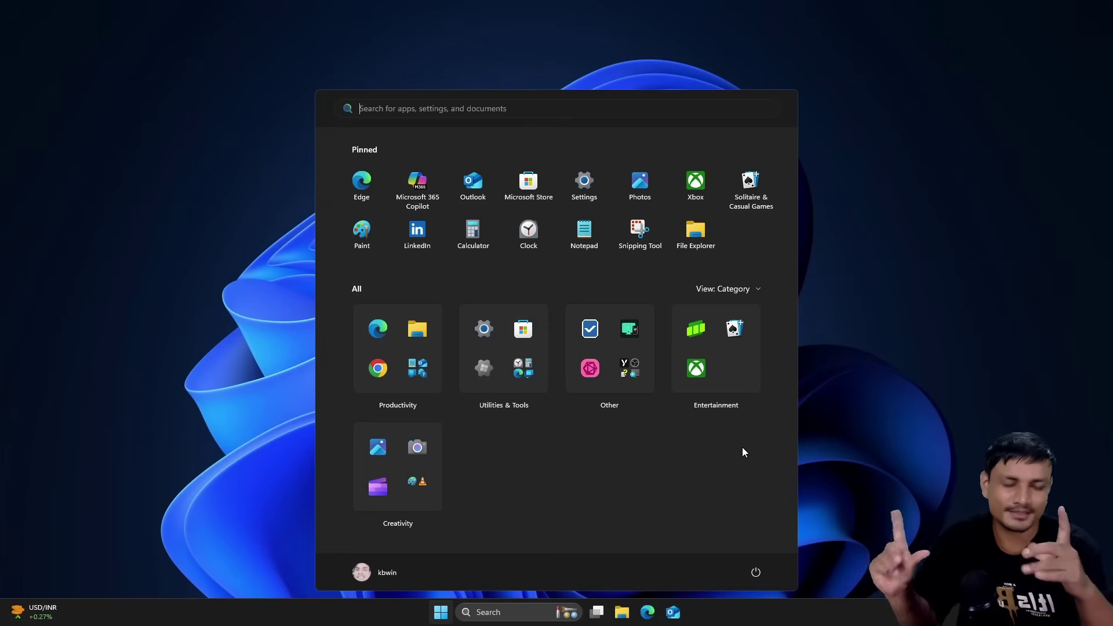
type("about")
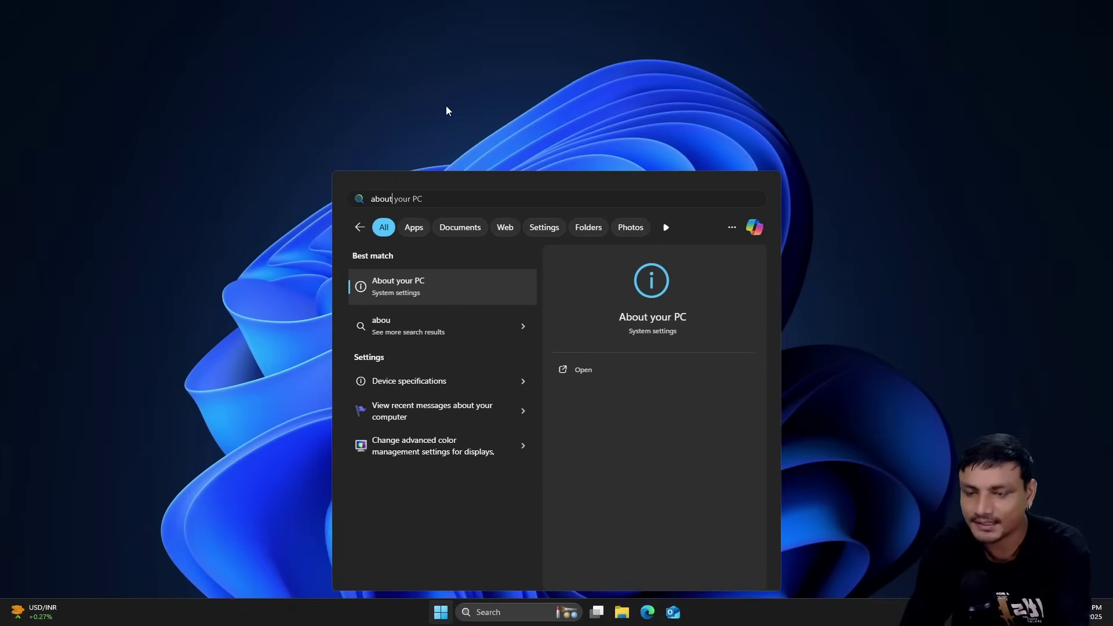
Step: Open About your PC in the DEV VM and scroll to Windows specifications showing 25H2, build 26200.5702
left_click(444, 291)
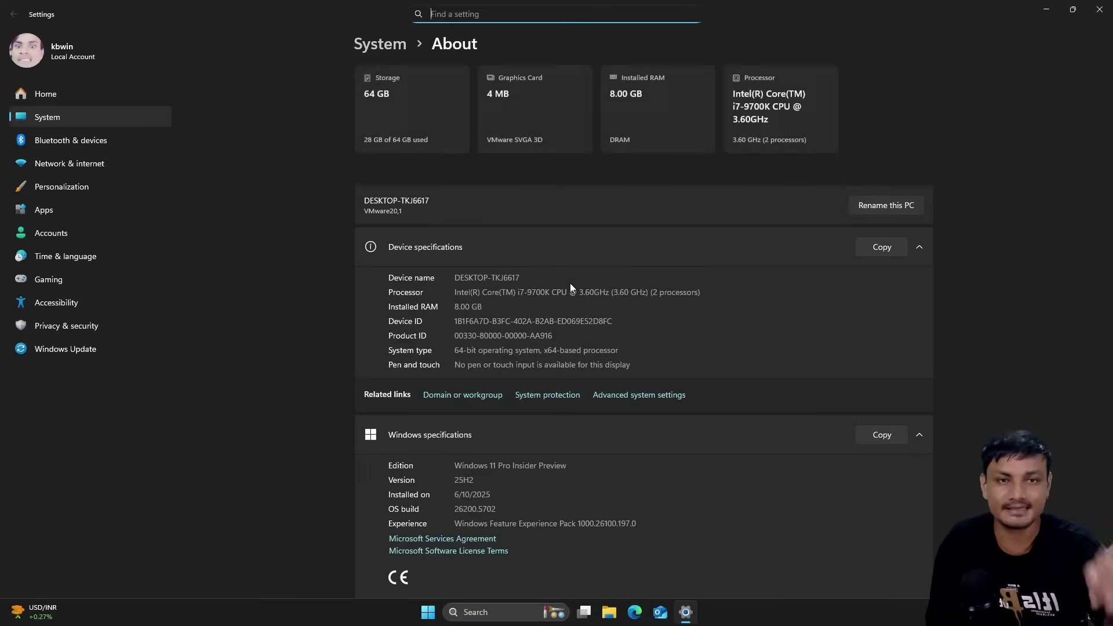
scroll(522, 296, "down", 5)
scroll(511, 306, "down", 2)
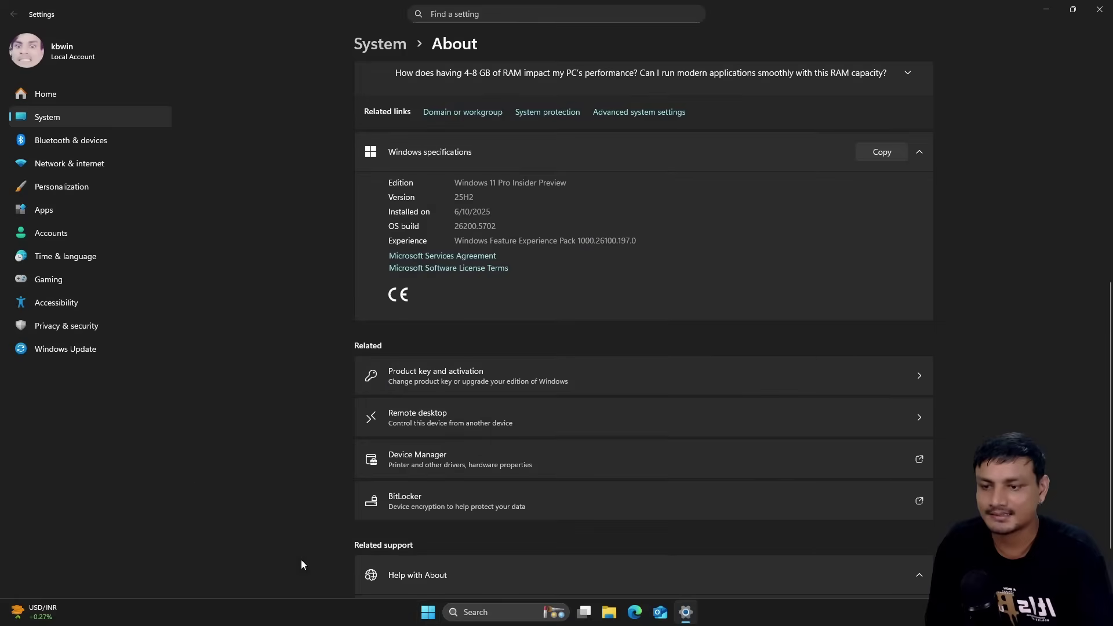
left_click(428, 612)
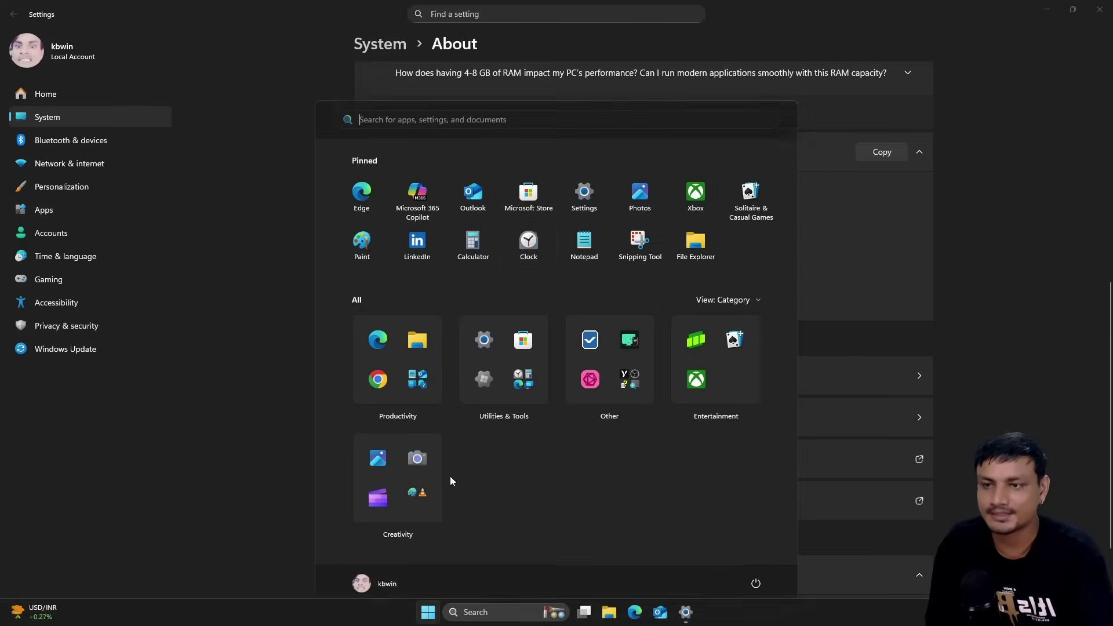
left_click(250, 209)
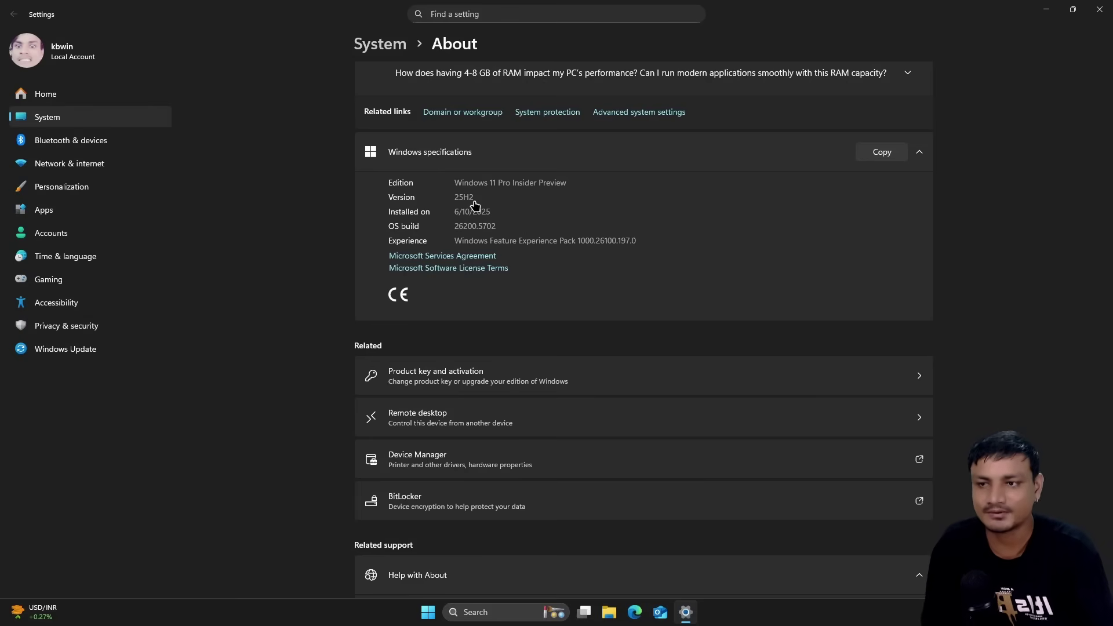
Step: Restore the Settings window to a smaller size
left_click(1070, 12)
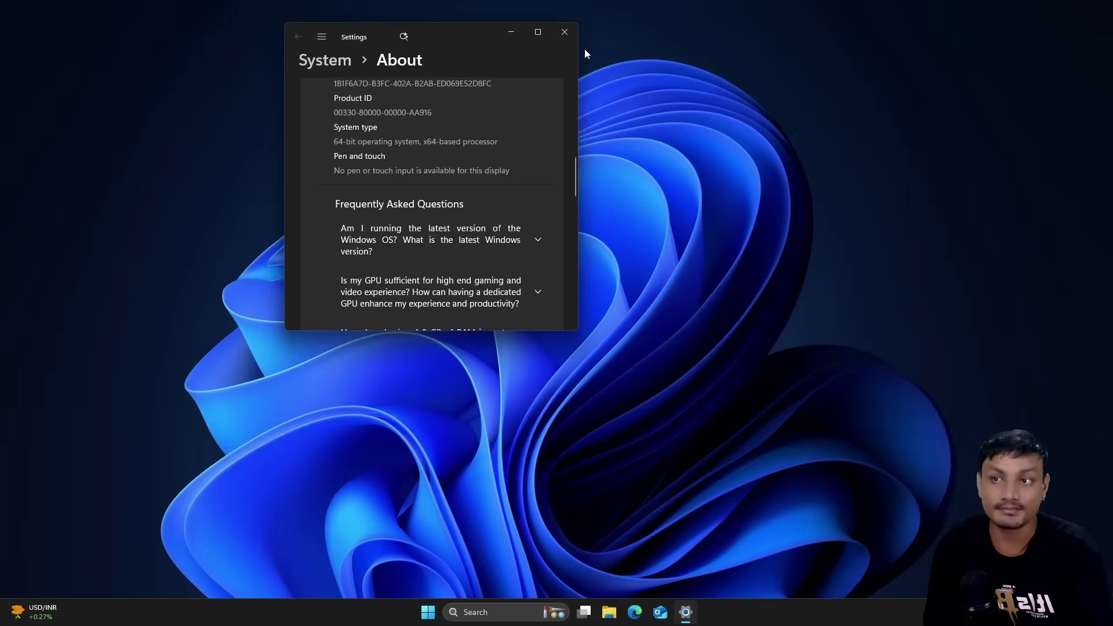